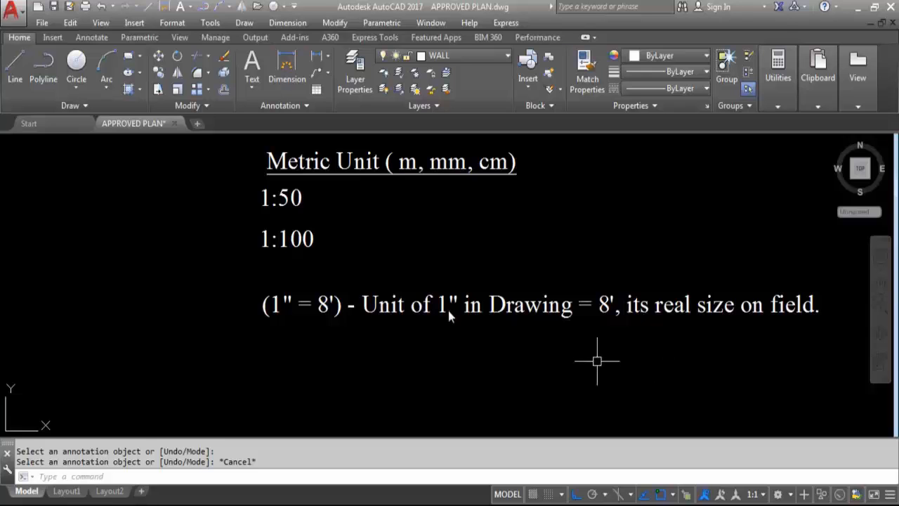
Step: Examine the imperial and metric scale notes beside the drawings and how they relate to the whole plan sheet
{"action": "key", "text": "Escape"}
{"action": "key", "text": "Escape"}
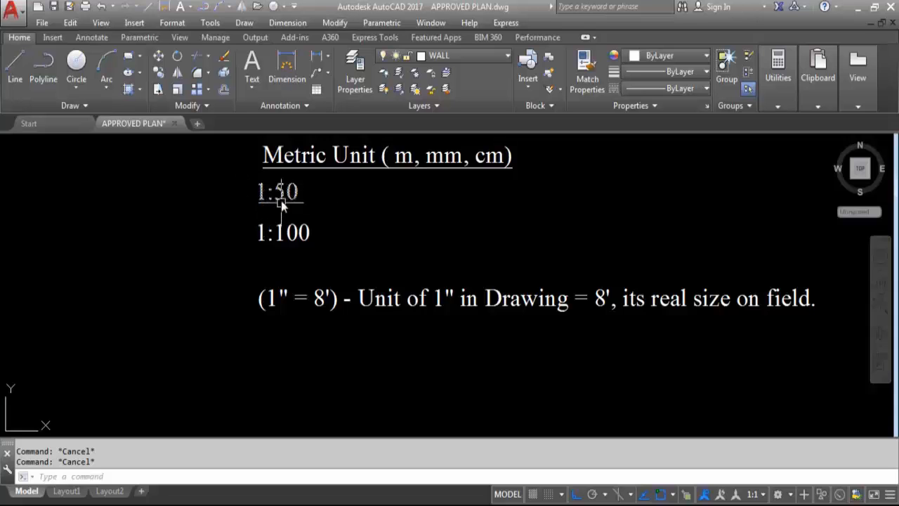
{"action": "scroll", "coordinate": [276, 199], "scroll_direction": "up", "scroll_amount": 3}
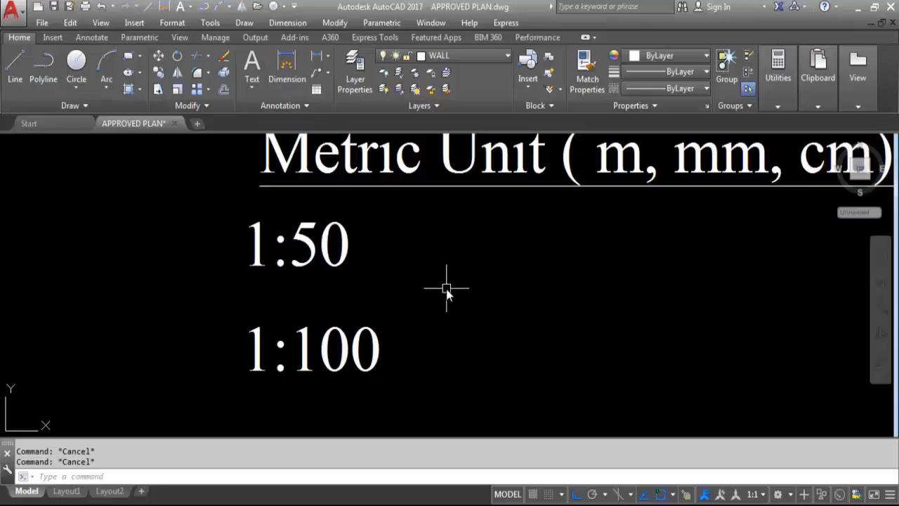
{"action": "scroll", "coordinate": [453, 281], "scroll_direction": "down", "scroll_amount": 2}
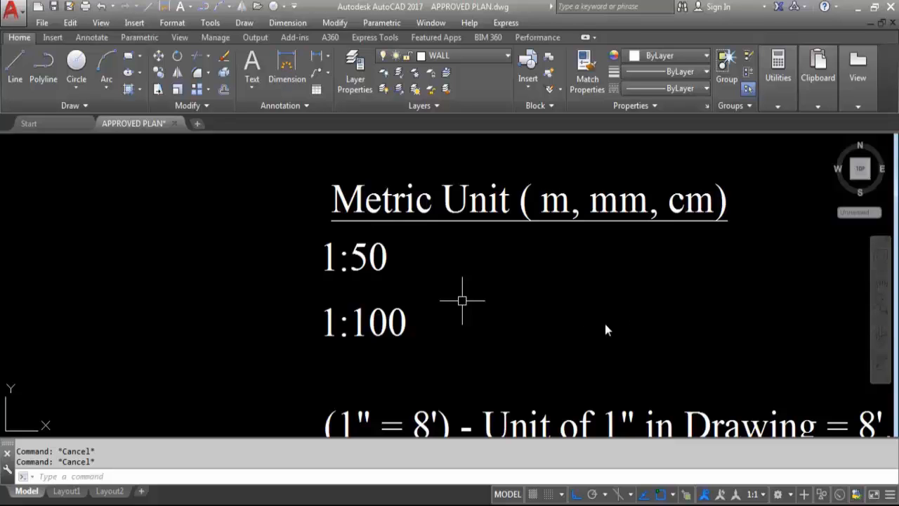
{"action": "scroll", "coordinate": [458, 283], "scroll_direction": "down", "scroll_amount": 4}
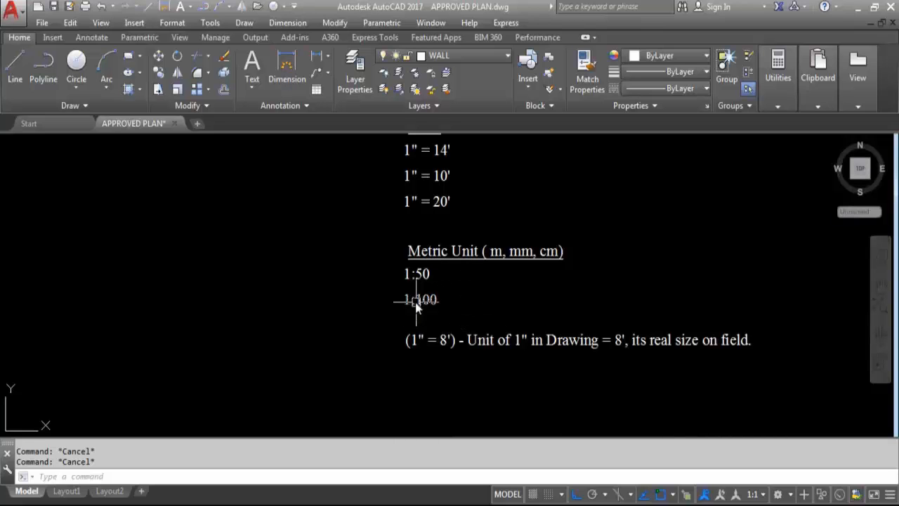
{"action": "scroll", "coordinate": [451, 345], "scroll_direction": "down", "scroll_amount": 2}
{"action": "scroll", "coordinate": [425, 246], "scroll_direction": "up", "scroll_amount": 2}
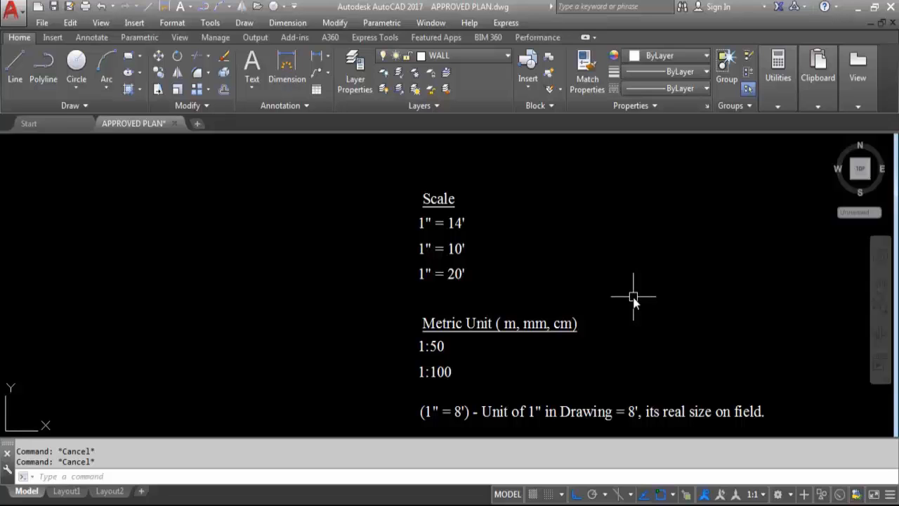
{"action": "scroll", "coordinate": [633, 297], "scroll_direction": "down", "scroll_amount": 5}
{"action": "scroll", "coordinate": [638, 261], "scroll_direction": "down", "scroll_amount": 2}
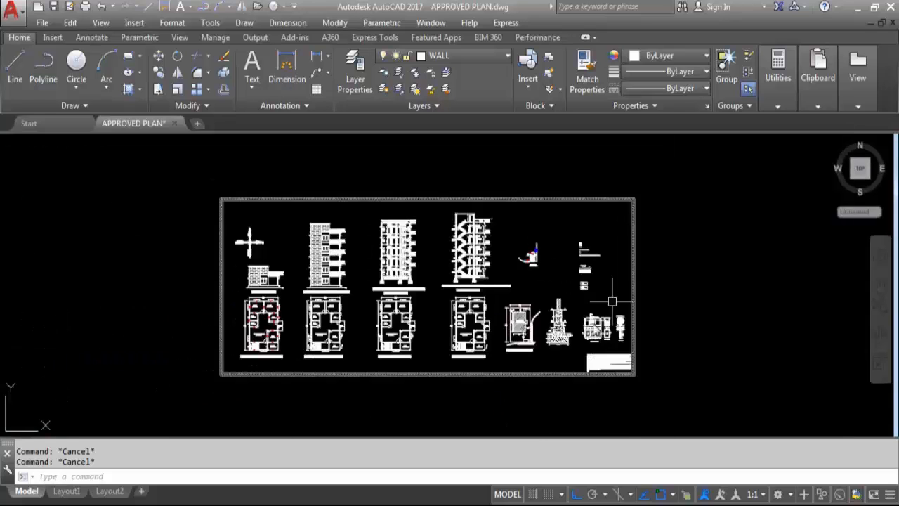
{"action": "scroll", "coordinate": [640, 235], "scroll_direction": "up", "scroll_amount": 2}
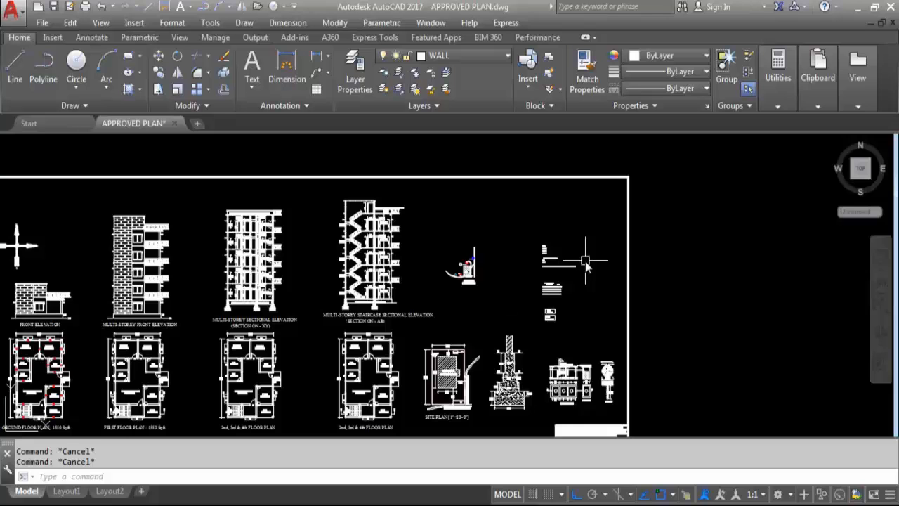
{"action": "scroll", "coordinate": [563, 246], "scroll_direction": "up", "scroll_amount": 10}
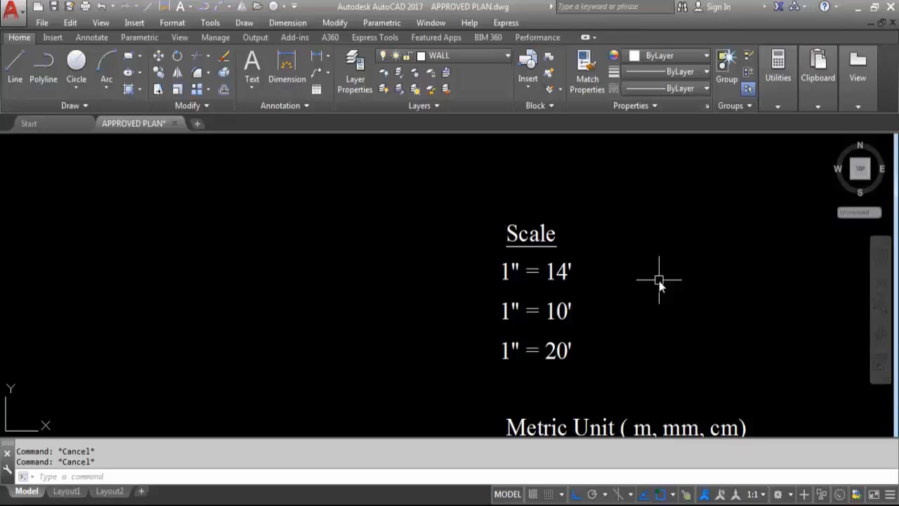
{"action": "scroll", "coordinate": [659, 280], "scroll_direction": "down", "scroll_amount": 10}
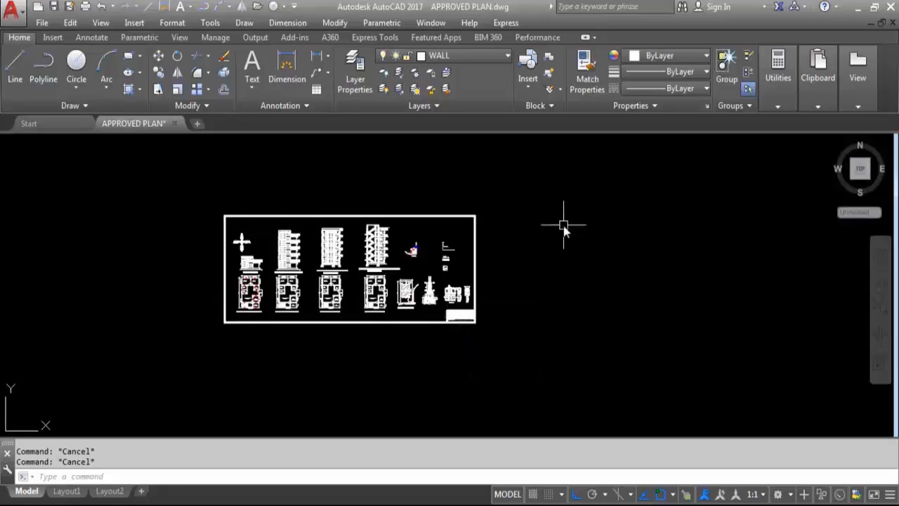
Step: Draw an empty rectangle beside the existing plan sheet, slightly larger than its border, as a second sheet frame
{"action": "middle_click_drag", "start_coordinate": [564, 225], "coordinate": [600, 232]}
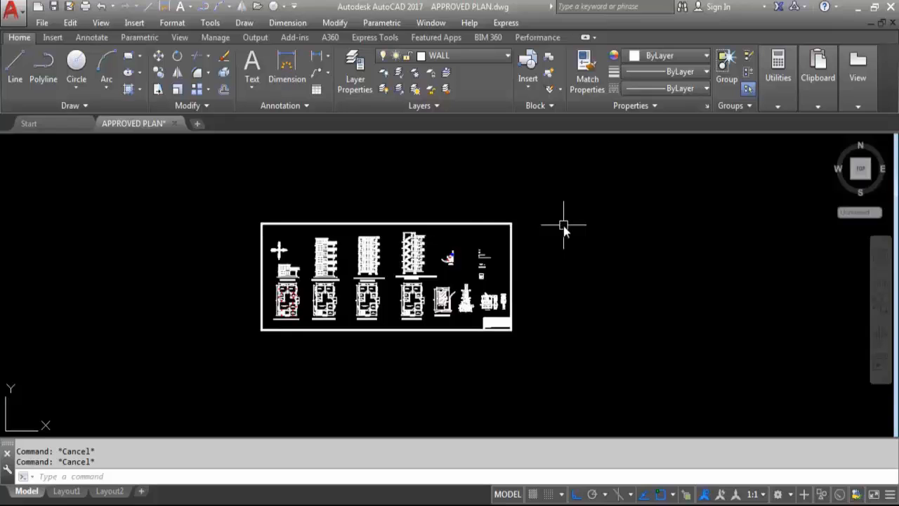
{"action": "type", "text": "rec"}
{"action": "key", "text": "Return"}
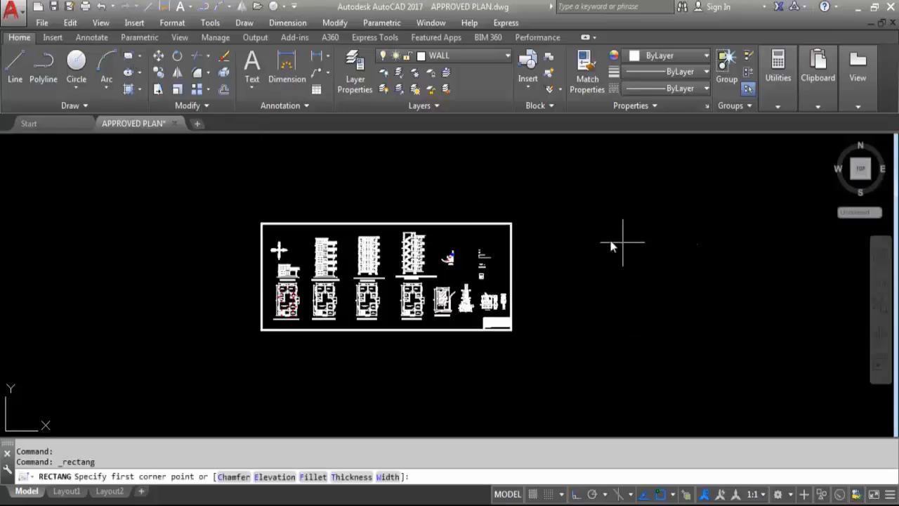
{"action": "left_click", "coordinate": [562, 226]}
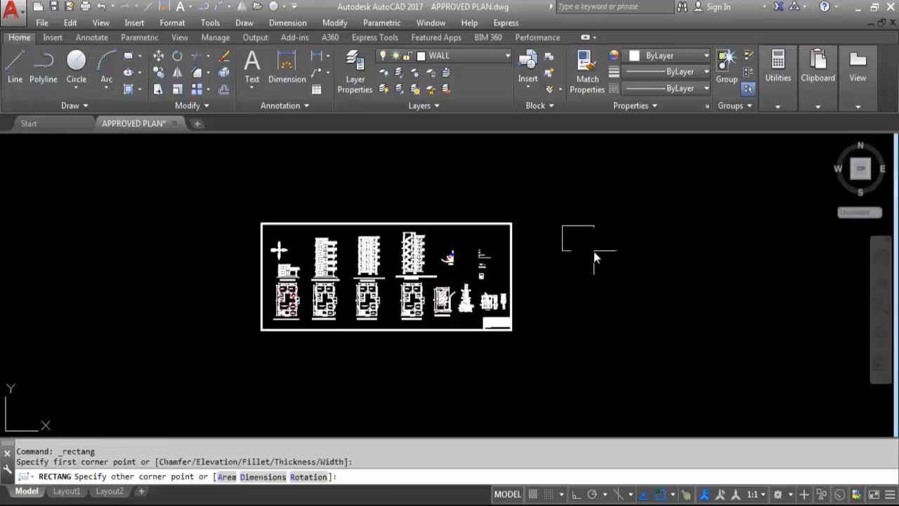
{"action": "left_click", "coordinate": [805, 333]}
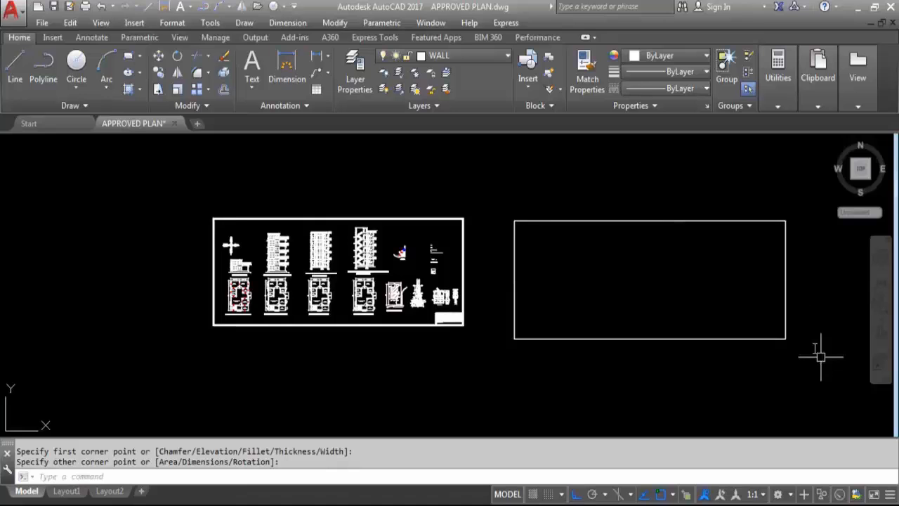
Step: Put the new rectangle on the BOUNDARY layer and give it a thicker lineweight, leaving nothing selected
{"action": "left_click", "coordinate": [673, 220]}
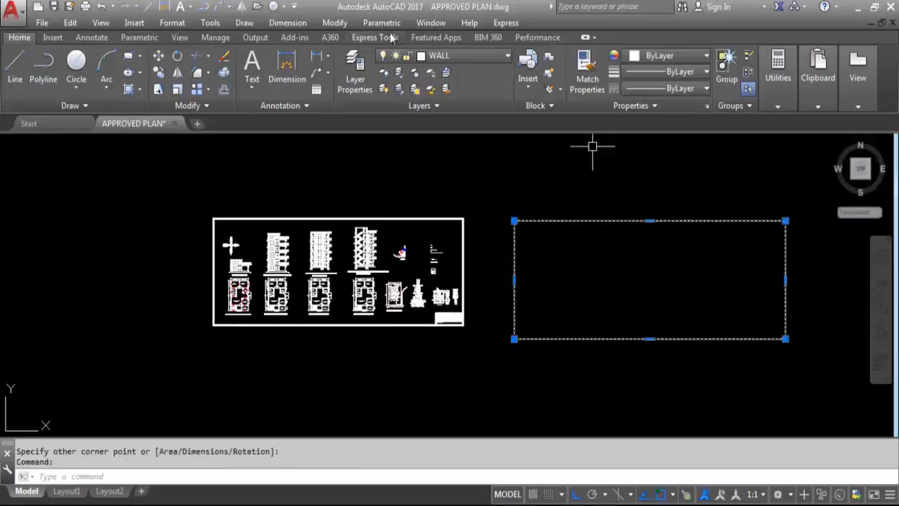
{"action": "left_click", "coordinate": [454, 58]}
{"action": "left_click", "coordinate": [455, 123]}
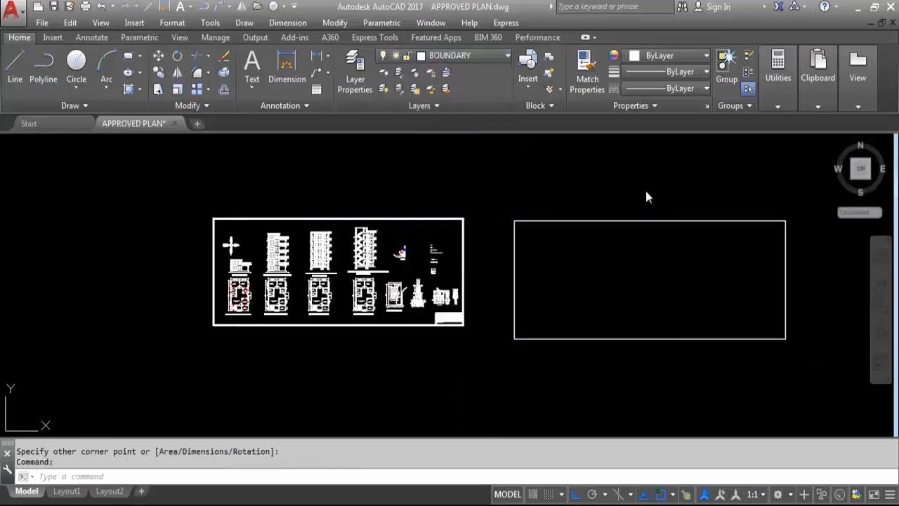
{"action": "left_click", "coordinate": [681, 72]}
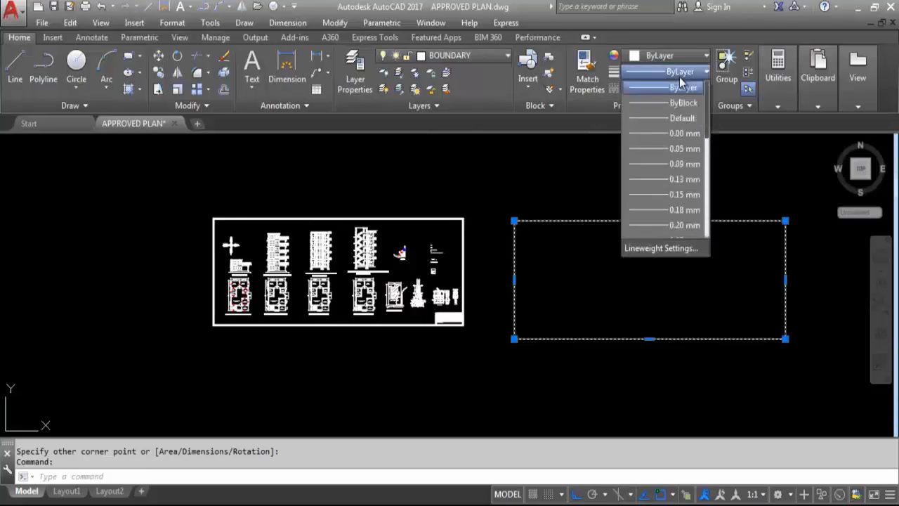
{"action": "left_click", "coordinate": [678, 166]}
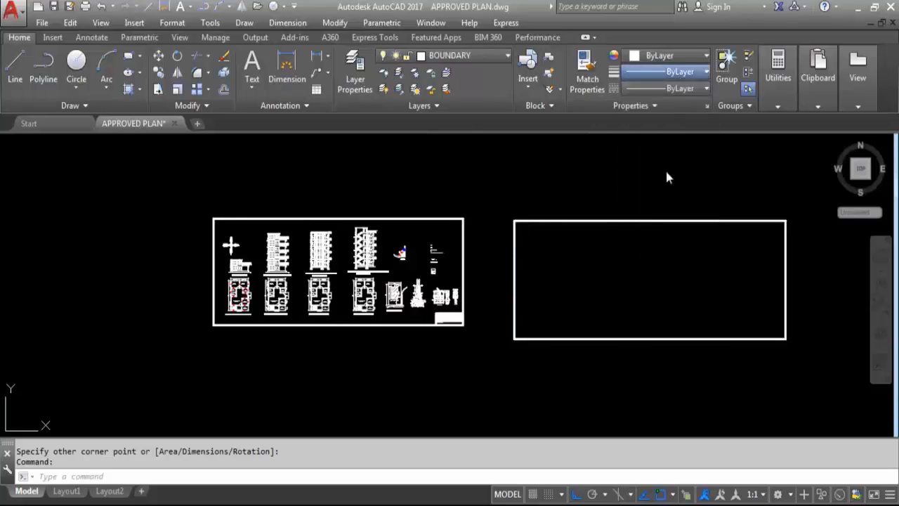
{"action": "key", "text": "Escape"}
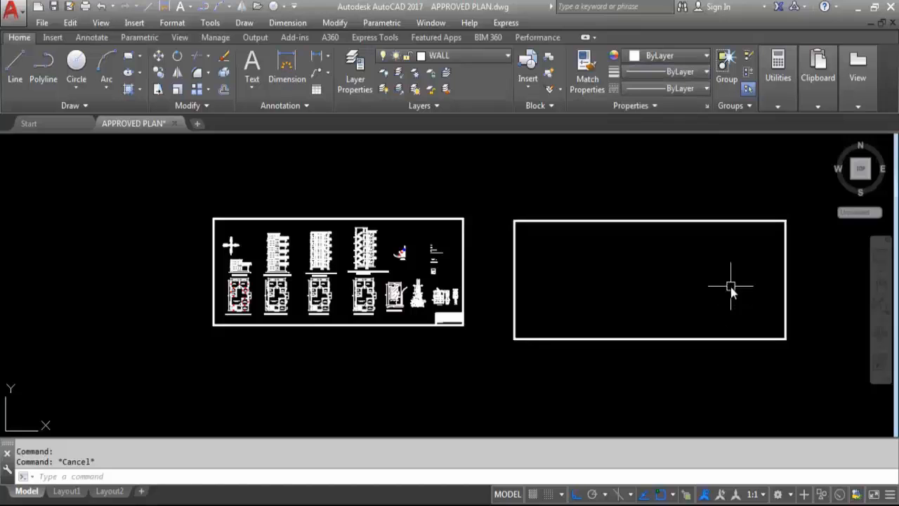
{"action": "left_click", "coordinate": [657, 281]}
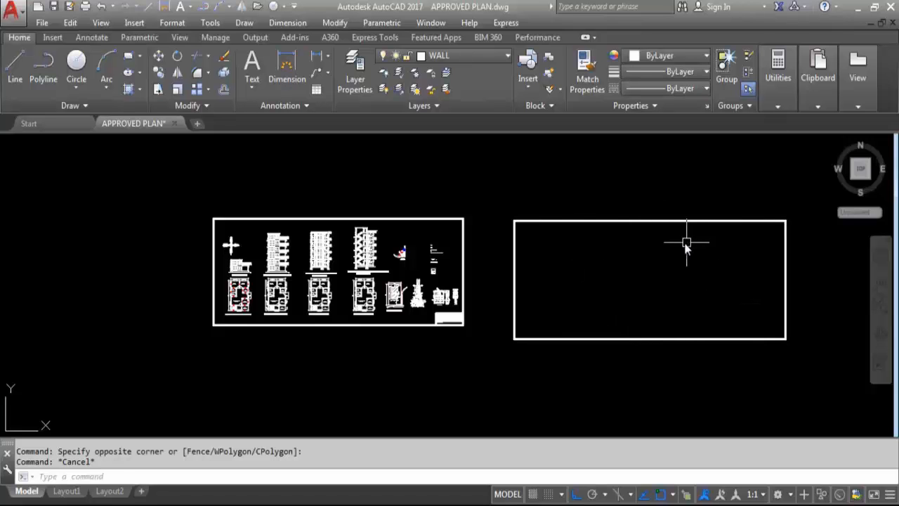
Step: Examine the compass symbol, elevations, sections and floor plans on the original sheet, including their titles and arrangement
{"action": "scroll", "coordinate": [223, 260], "scroll_direction": "up", "scroll_amount": 10}
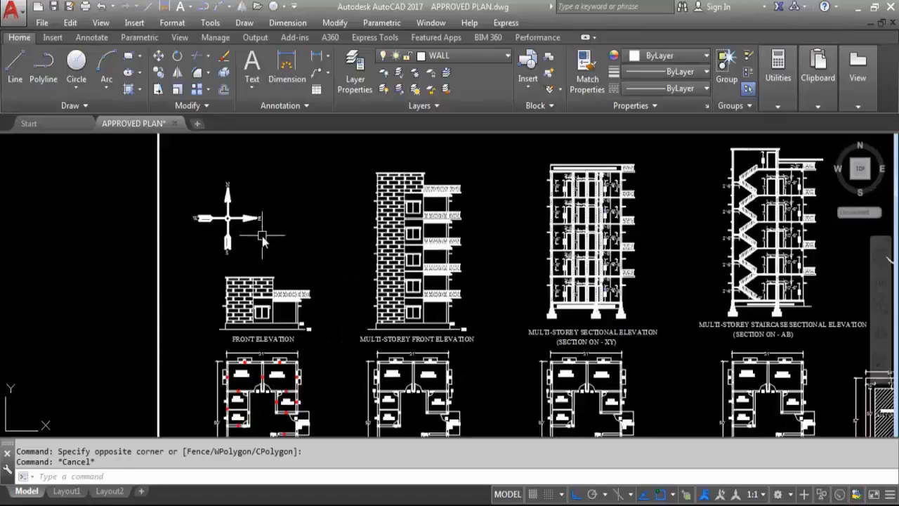
{"action": "mouse_move", "coordinate": [244, 224]}
{"action": "middle_mouse_down"}
{"action": "mouse_move", "coordinate": [297, 335]}
{"action": "mouse_move", "coordinate": [314, 283]}
{"action": "middle_mouse_up"}
{"action": "scroll", "coordinate": [225, 191], "scroll_direction": "down", "scroll_amount": 2}
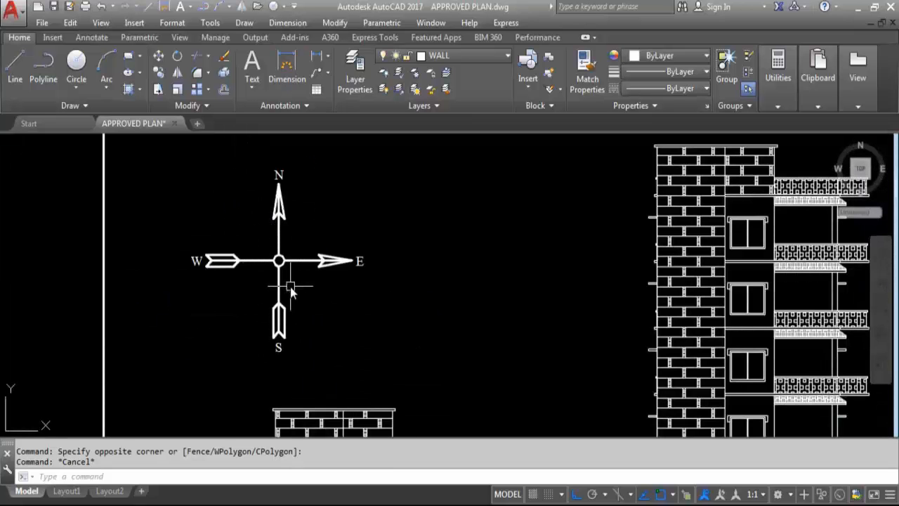
{"action": "scroll", "coordinate": [176, 181], "scroll_direction": "down", "scroll_amount": 4}
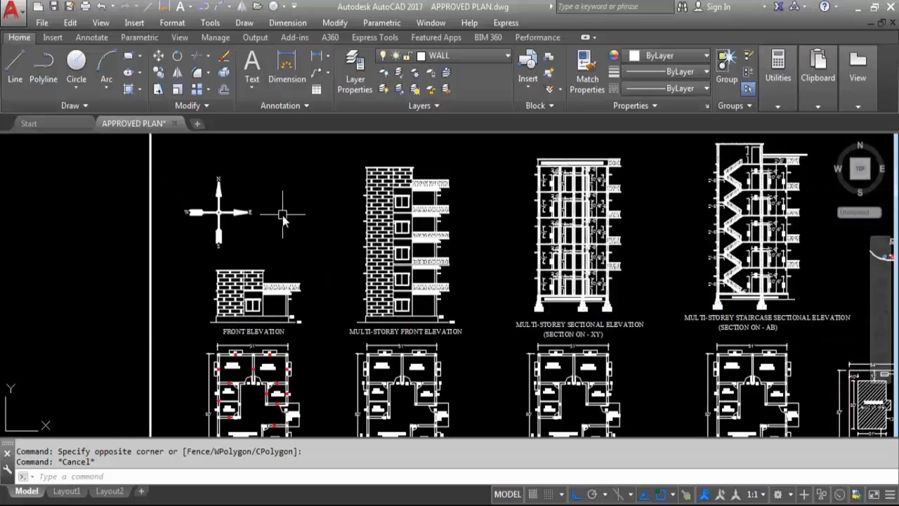
{"action": "scroll", "coordinate": [284, 218], "scroll_direction": "down", "scroll_amount": 3}
{"action": "scroll", "coordinate": [239, 393], "scroll_direction": "up", "scroll_amount": 3}
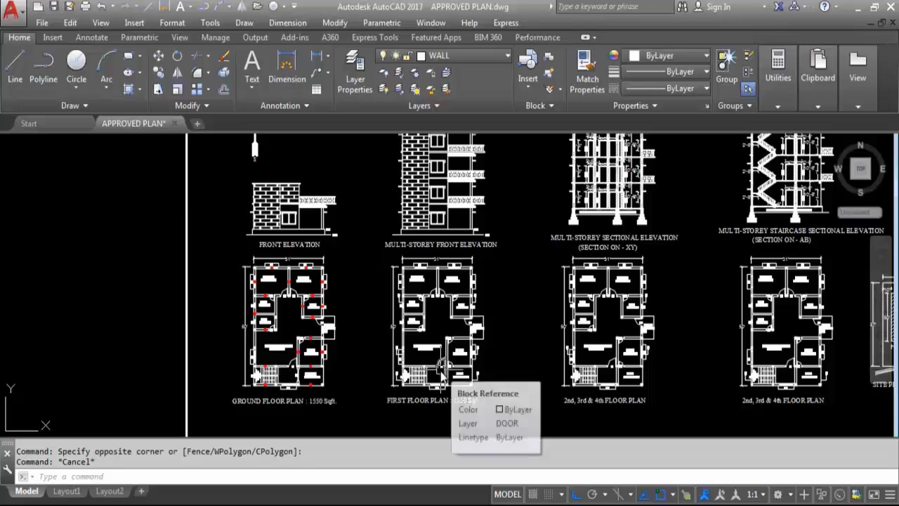
{"action": "mouse_move", "coordinate": [632, 400]}
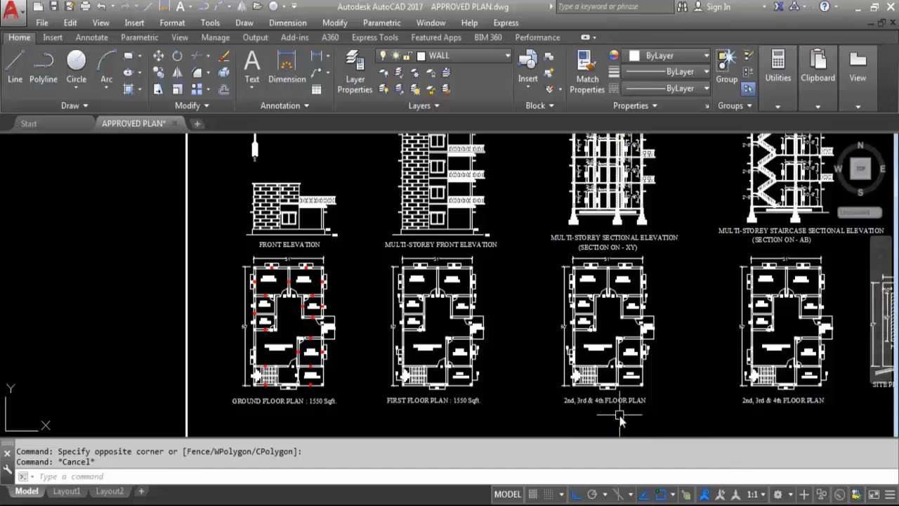
{"action": "scroll", "coordinate": [394, 302], "scroll_direction": "down", "scroll_amount": 4}
{"action": "scroll", "coordinate": [436, 298], "scroll_direction": "up", "scroll_amount": 2}
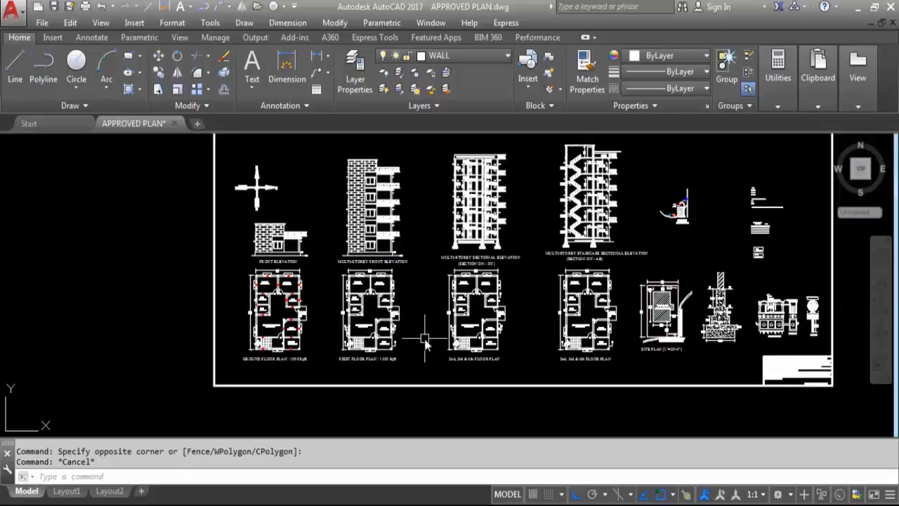
{"action": "scroll", "coordinate": [329, 295], "scroll_direction": "down", "scroll_amount": 4}
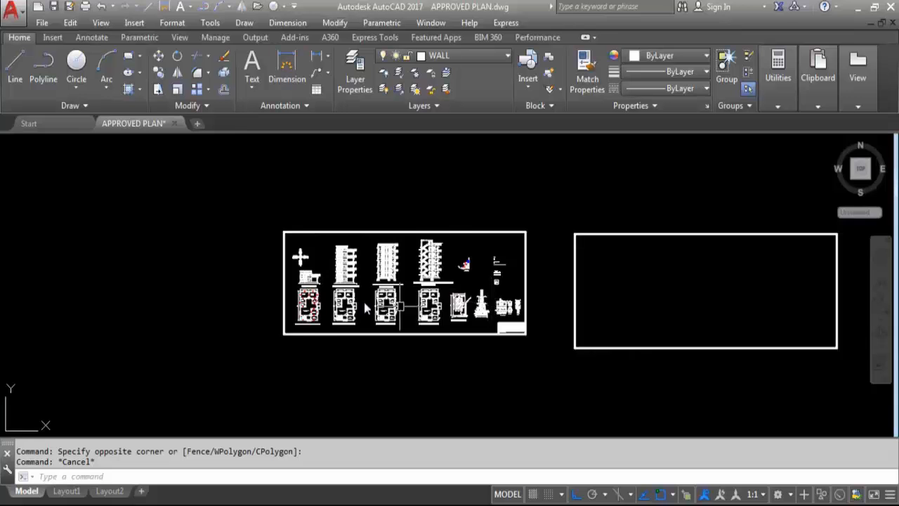
{"action": "scroll", "coordinate": [311, 281], "scroll_direction": "up", "scroll_amount": 4}
{"action": "scroll", "coordinate": [395, 362], "scroll_direction": "up", "scroll_amount": 2}
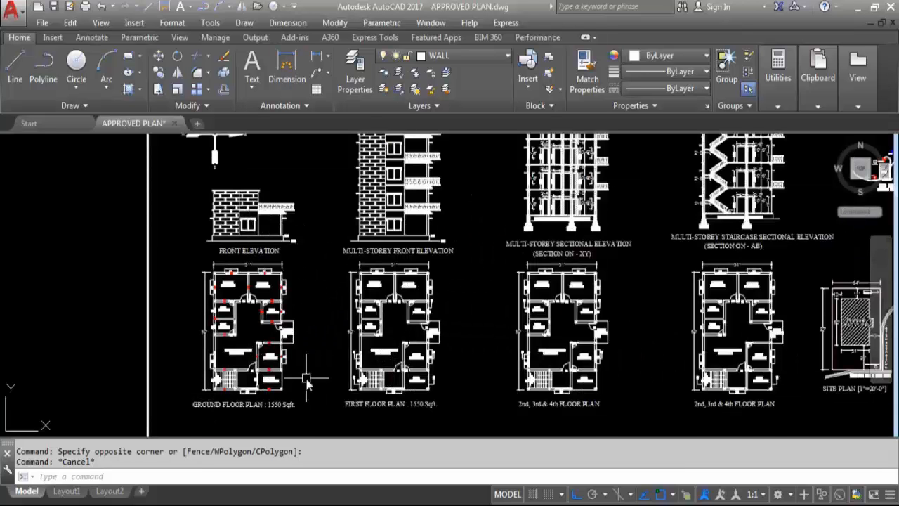
Step: Copy the compass symbol, both front elevations, and the ground and first floor plans from the original sheet into the new frame's lower-left area, with Ortho off
{"action": "scroll", "coordinate": [415, 415], "scroll_direction": "down", "scroll_amount": 2}
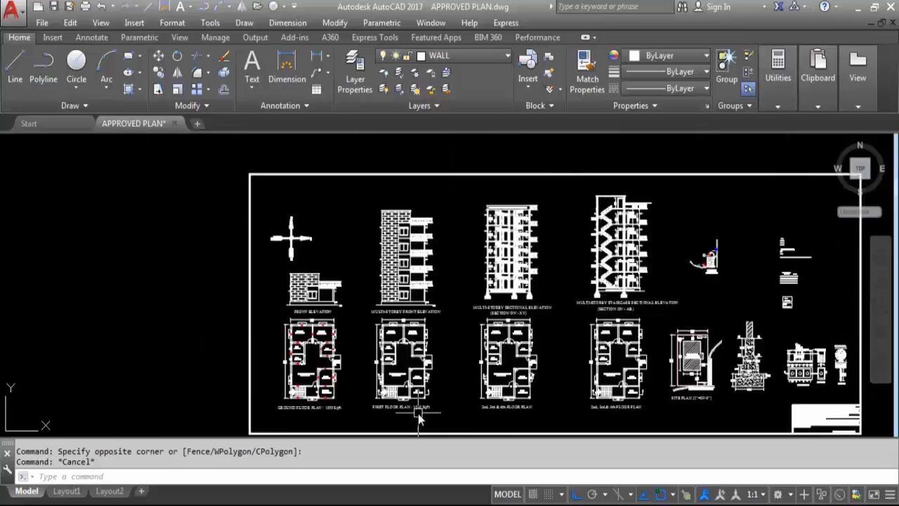
{"action": "left_click", "coordinate": [457, 418]}
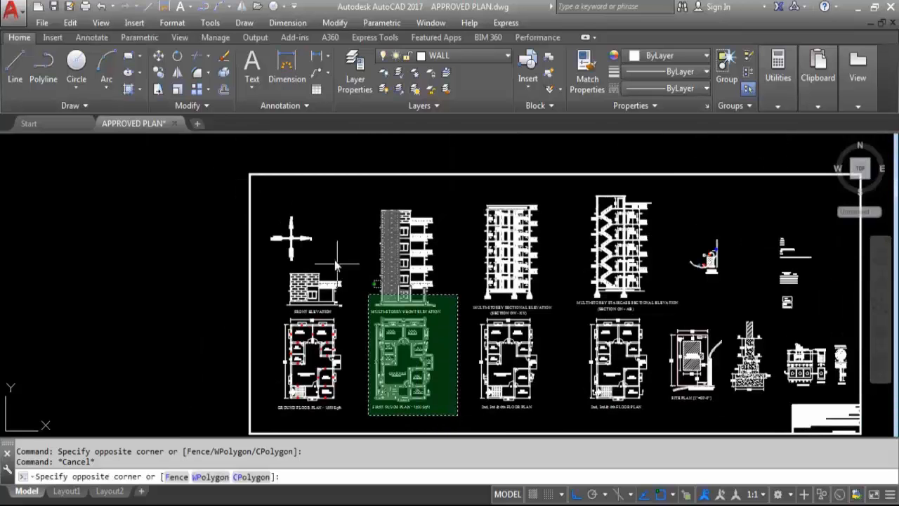
{"action": "left_click", "coordinate": [268, 192]}
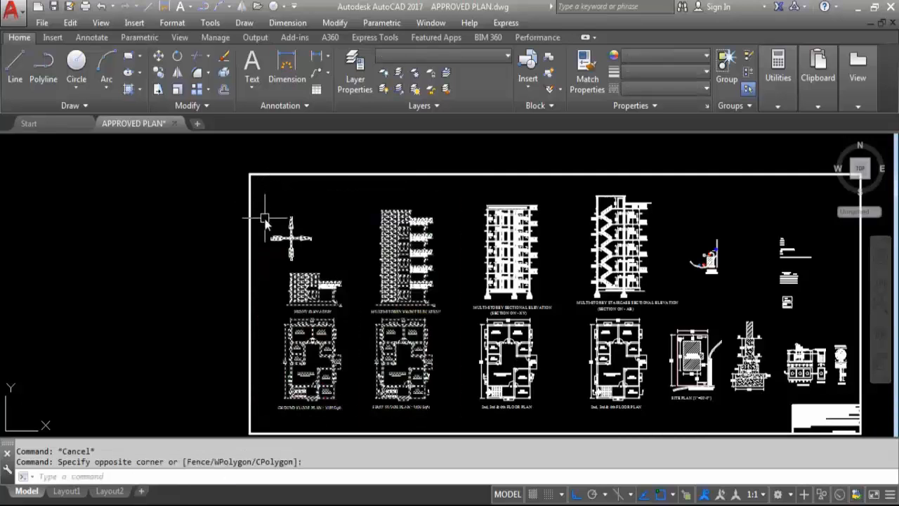
{"action": "left_click", "coordinate": [445, 423]}
{"action": "type", "text": "c"}
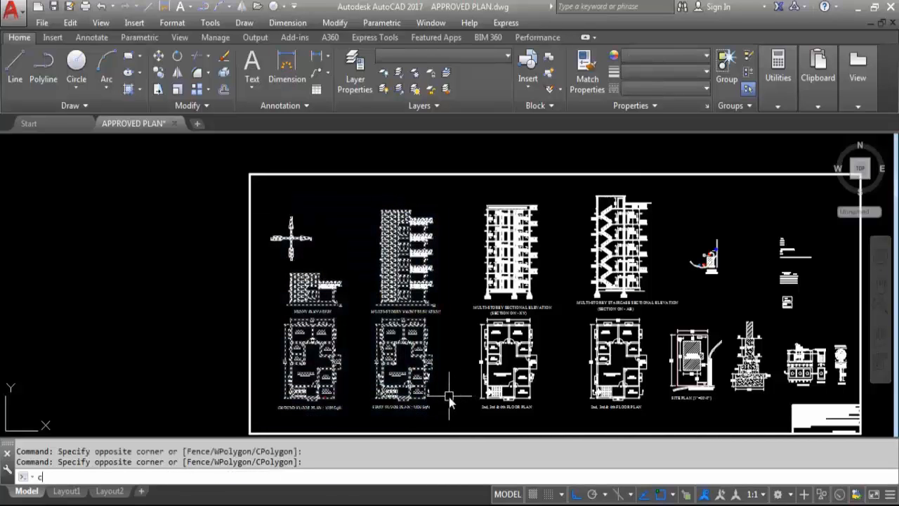
{"action": "type", "text": "o"}
{"action": "key", "text": "Return"}
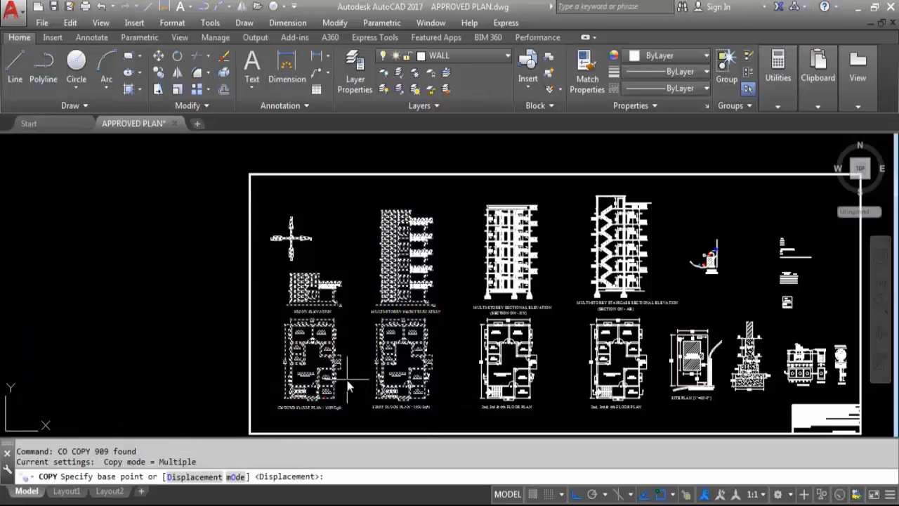
{"action": "left_click", "coordinate": [277, 372]}
{"action": "scroll", "coordinate": [323, 289], "scroll_direction": "down", "scroll_amount": 5}
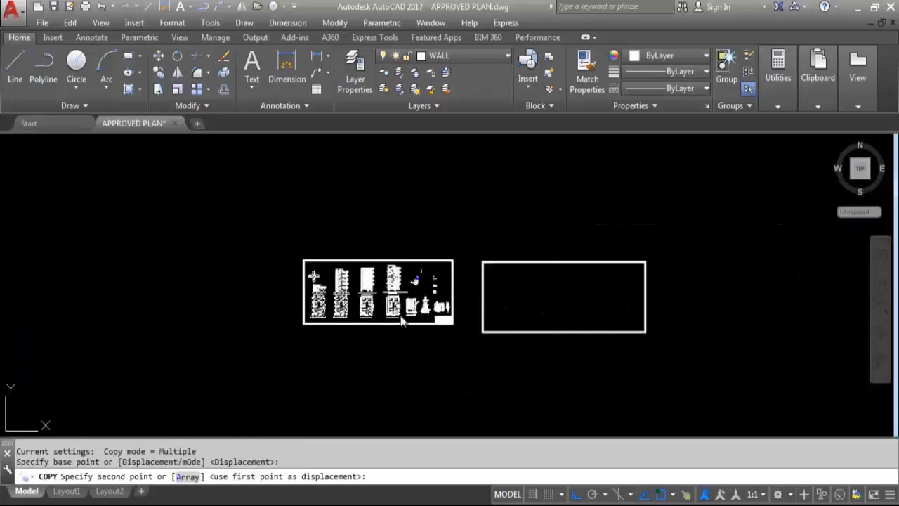
{"action": "scroll", "coordinate": [497, 295], "scroll_direction": "up", "scroll_amount": 2}
{"action": "scroll", "coordinate": [495, 302], "scroll_direction": "up", "scroll_amount": 2}
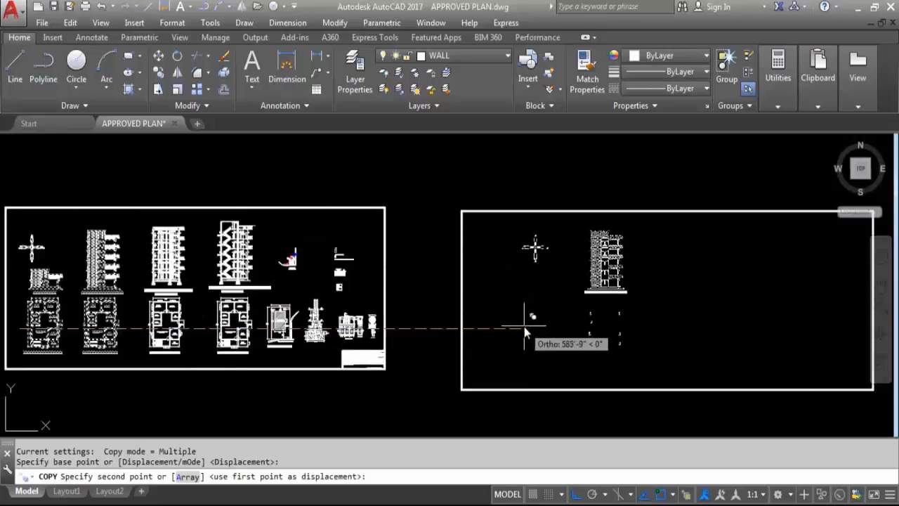
{"action": "key", "text": "F8"}
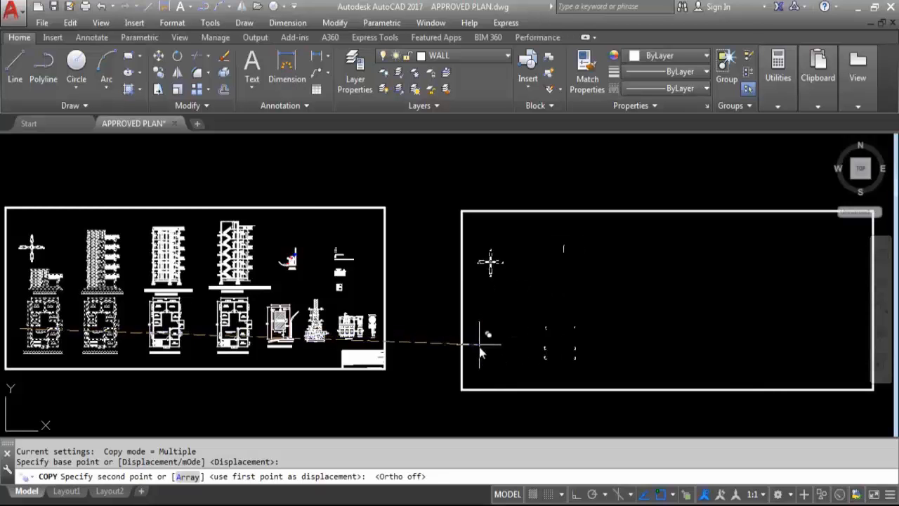
{"action": "left_click", "coordinate": [478, 358]}
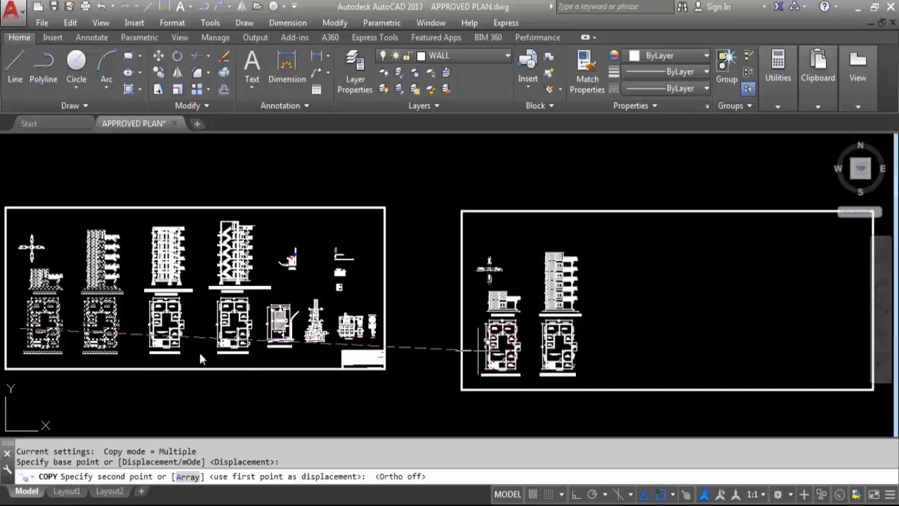
{"action": "key", "text": "Escape"}
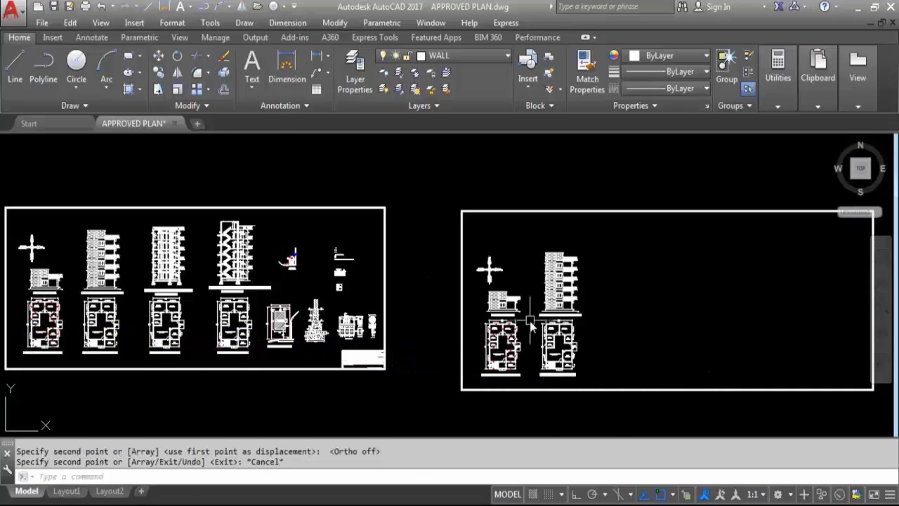
Step: Check the copied drawings in the new frame, and examine the Section XY and Section AB elevations with their titles on the original sheet
{"action": "scroll", "coordinate": [487, 265], "scroll_direction": "up", "scroll_amount": 4}
{"action": "scroll", "coordinate": [479, 229], "scroll_direction": "down", "scroll_amount": 4}
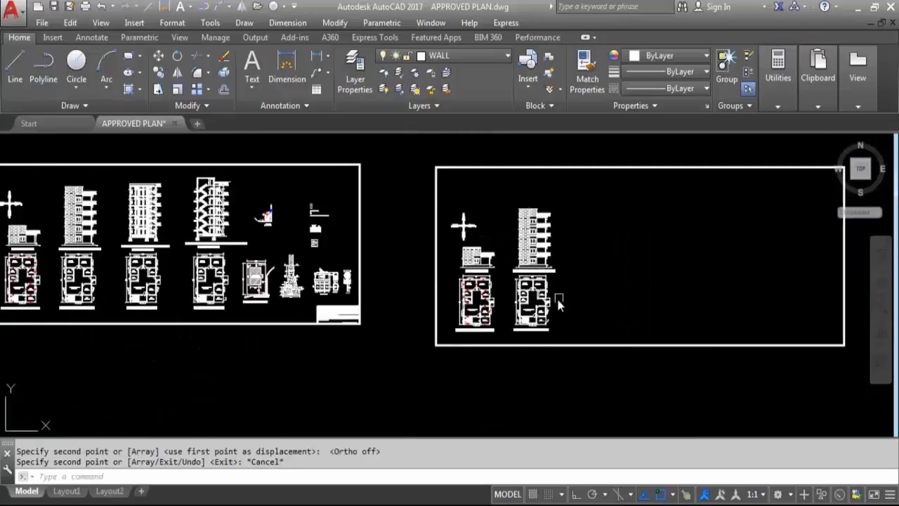
{"action": "scroll", "coordinate": [557, 303], "scroll_direction": "up", "scroll_amount": 1}
{"action": "scroll", "coordinate": [570, 318], "scroll_direction": "up", "scroll_amount": 1}
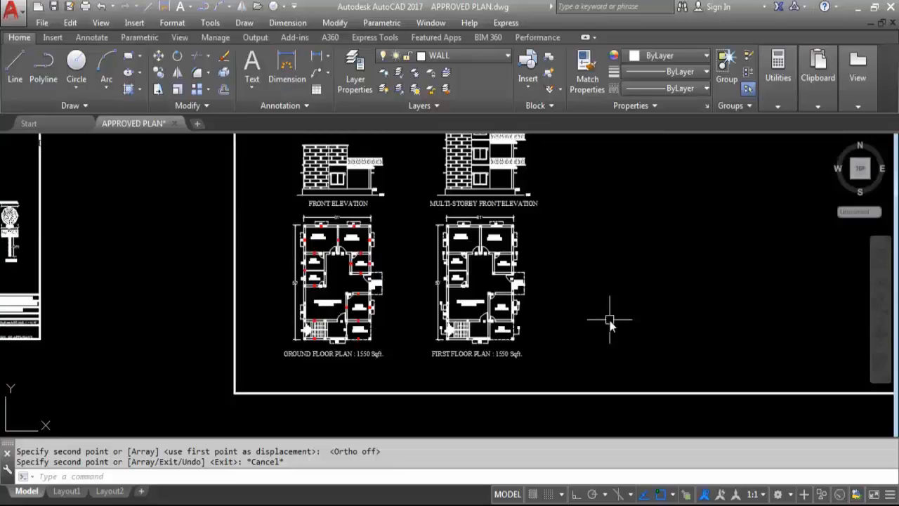
{"action": "scroll", "coordinate": [629, 314], "scroll_direction": "down", "scroll_amount": 4}
{"action": "scroll", "coordinate": [385, 300], "scroll_direction": "up", "scroll_amount": 2}
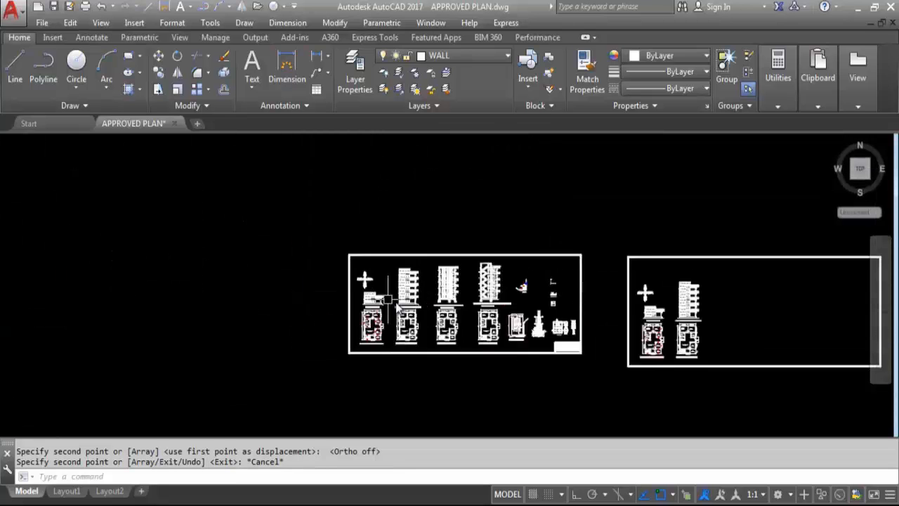
{"action": "mouse_move", "coordinate": [487, 332]}
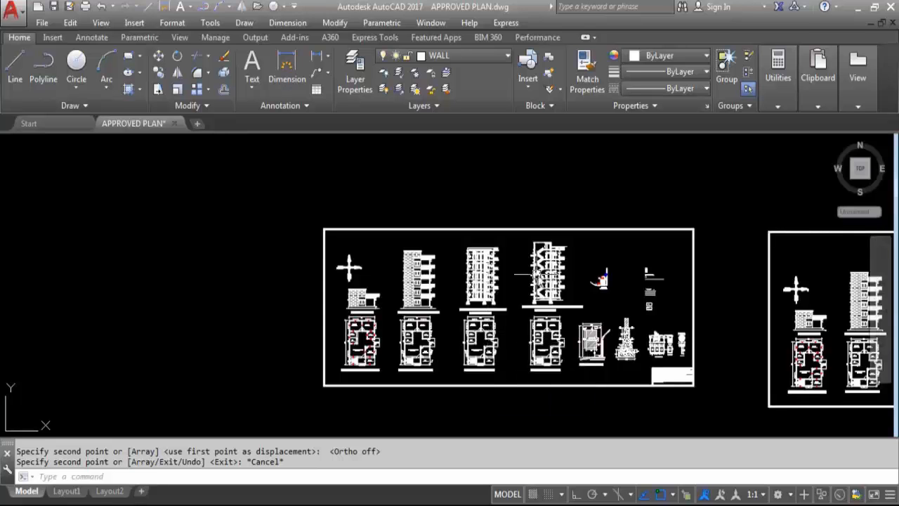
{"action": "scroll", "coordinate": [520, 320], "scroll_direction": "up", "scroll_amount": 2}
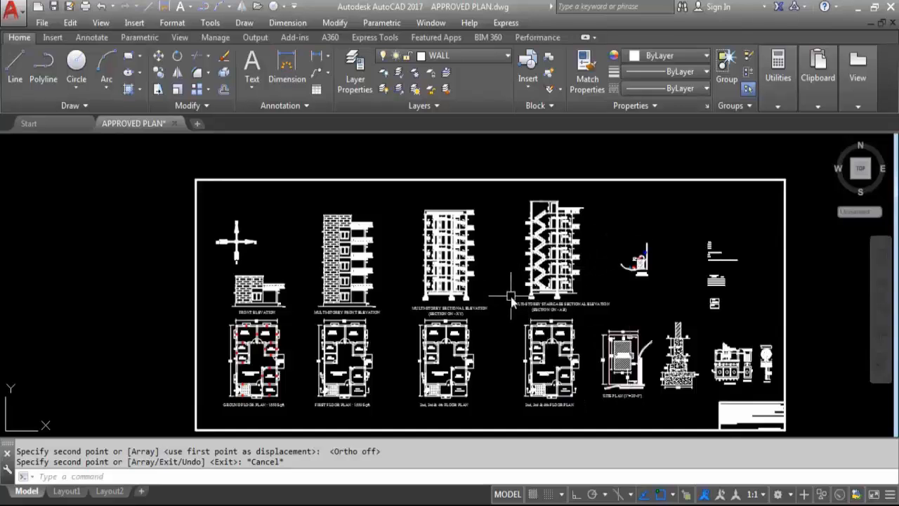
{"action": "scroll", "coordinate": [450, 313], "scroll_direction": "up", "scroll_amount": 6}
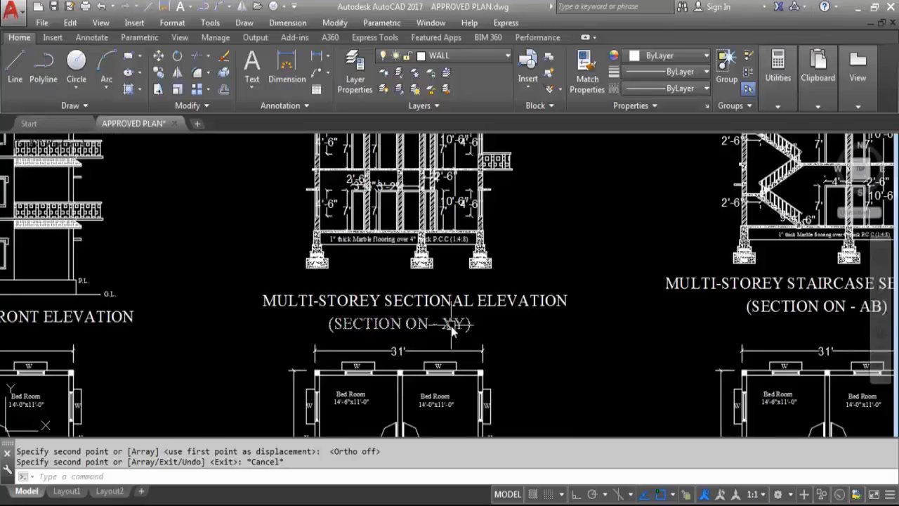
{"action": "scroll", "coordinate": [527, 323], "scroll_direction": "down", "scroll_amount": 5}
{"action": "scroll", "coordinate": [546, 313], "scroll_direction": "up", "scroll_amount": 4}
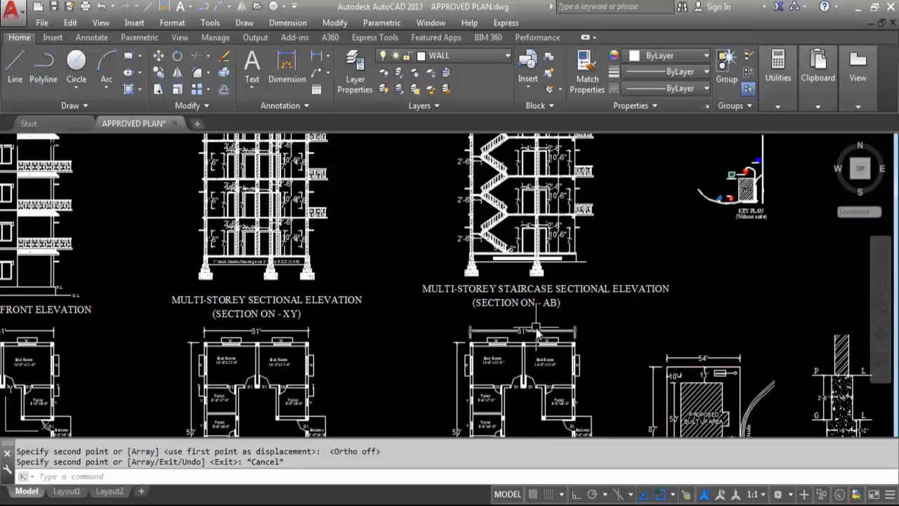
{"action": "mouse_move", "coordinate": [537, 333]}
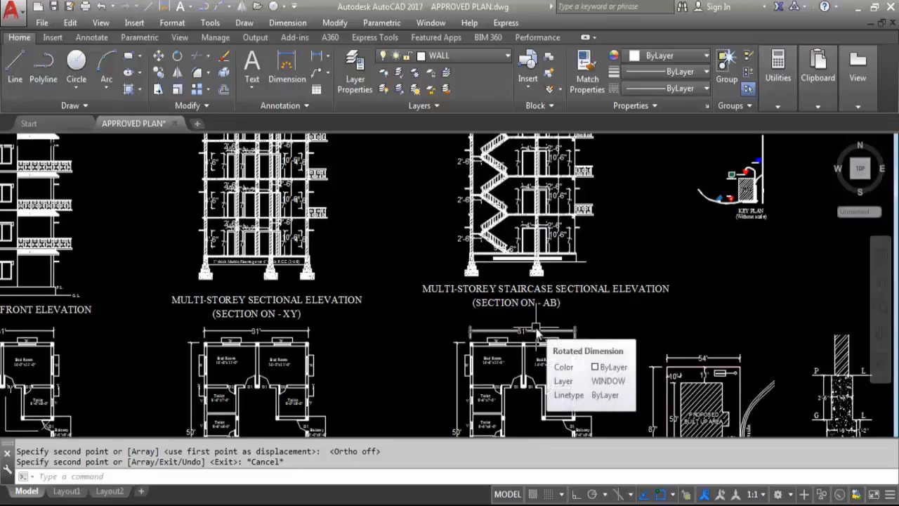
{"action": "scroll", "coordinate": [411, 265], "scroll_direction": "down", "scroll_amount": 3}
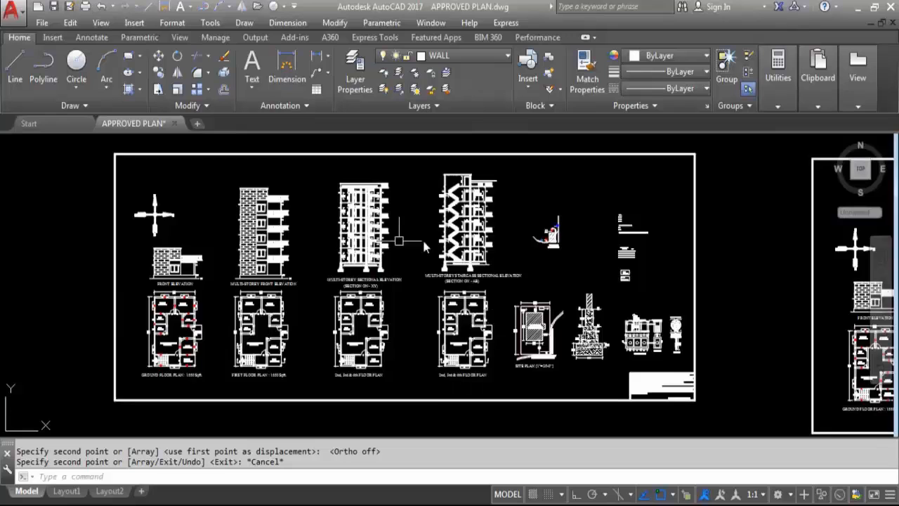
Step: Copy both sectional elevations and the two 2nd, 3rd & 4th floor plans into the new frame, aligned by the first floor plan's lower-right column corner
{"action": "left_click", "coordinate": [502, 385]}
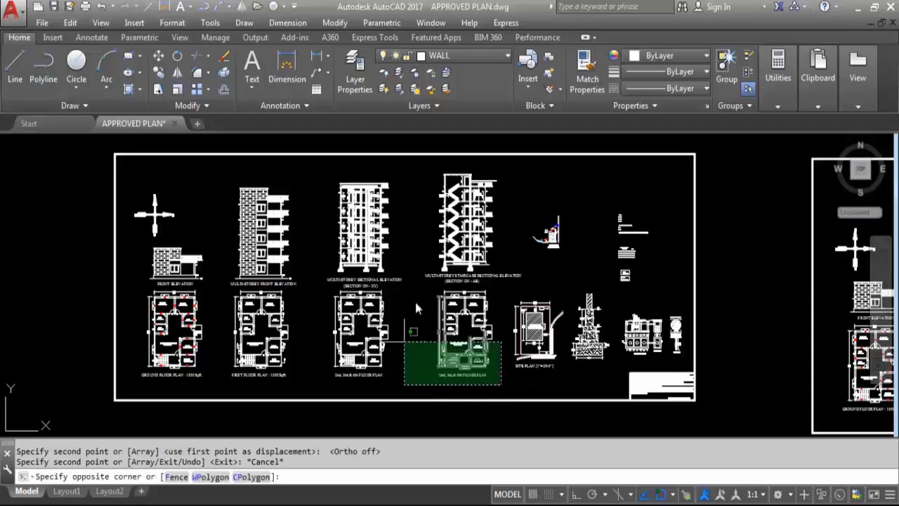
{"action": "left_click", "coordinate": [330, 162]}
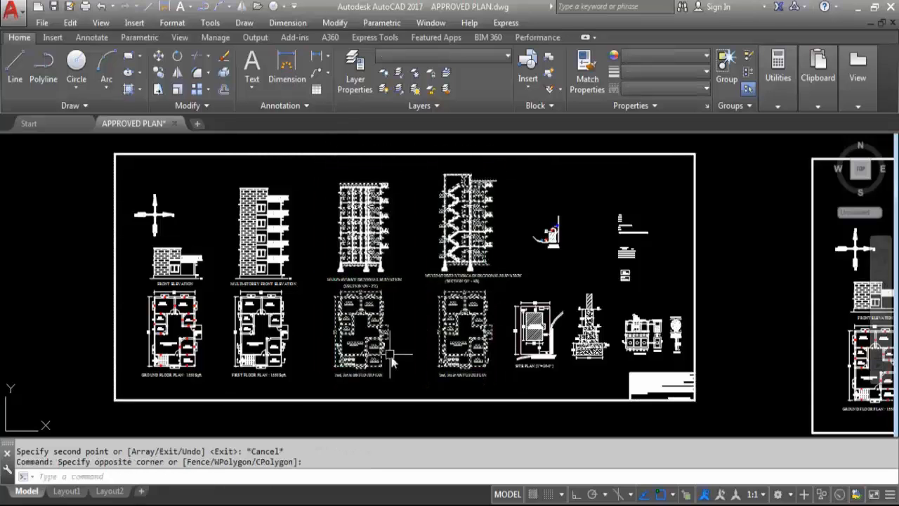
{"action": "left_click", "coordinate": [402, 378]}
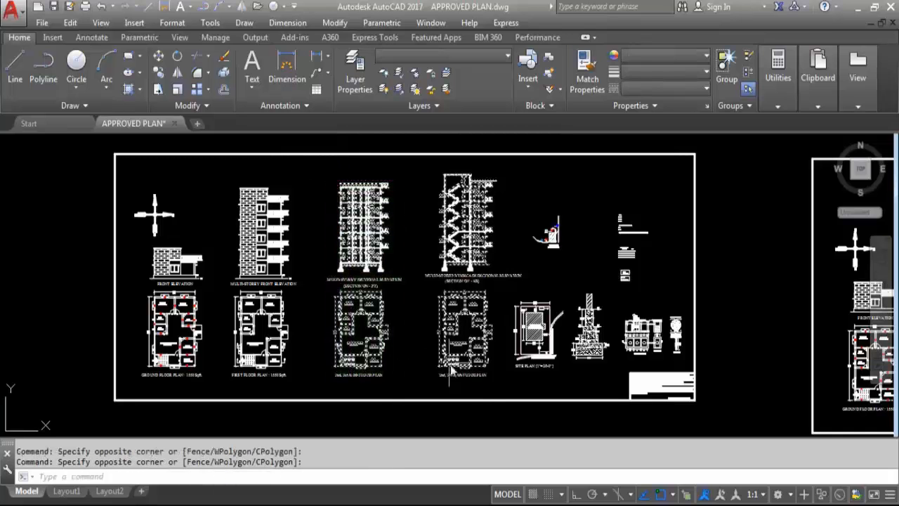
{"action": "left_click", "coordinate": [503, 385]}
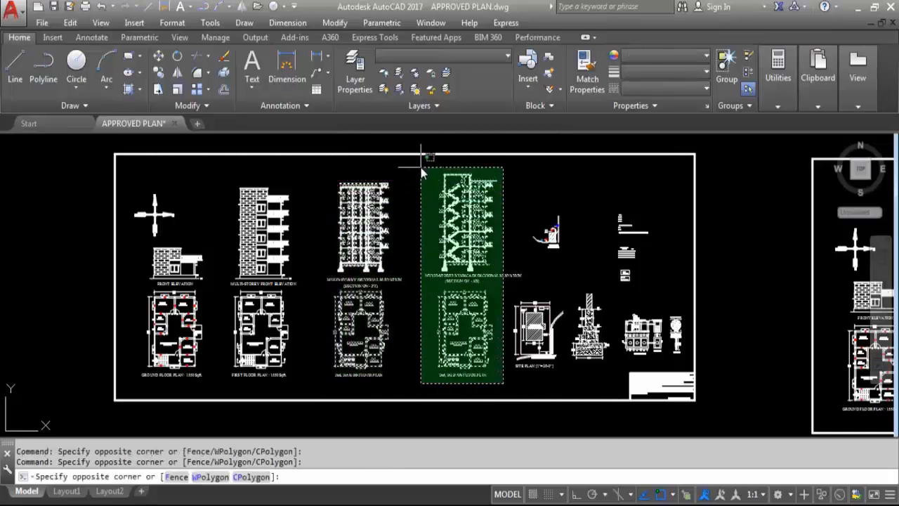
{"action": "left_click", "coordinate": [421, 167]}
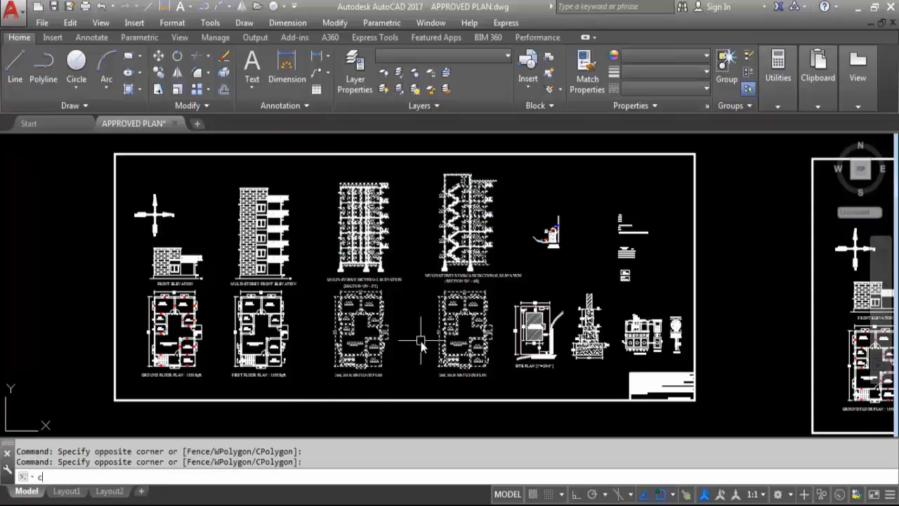
{"action": "type", "text": "co"}
{"action": "key", "text": "Return"}
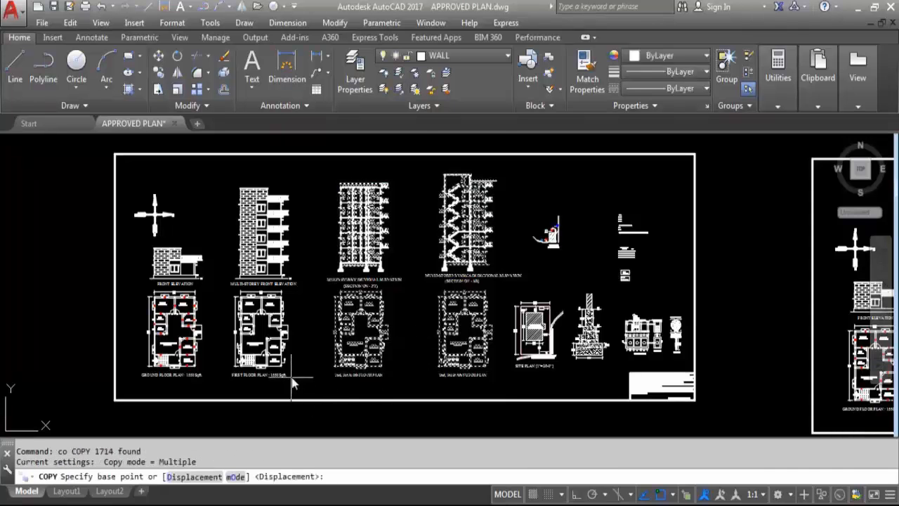
{"action": "scroll", "coordinate": [294, 379], "scroll_direction": "up", "scroll_amount": 5}
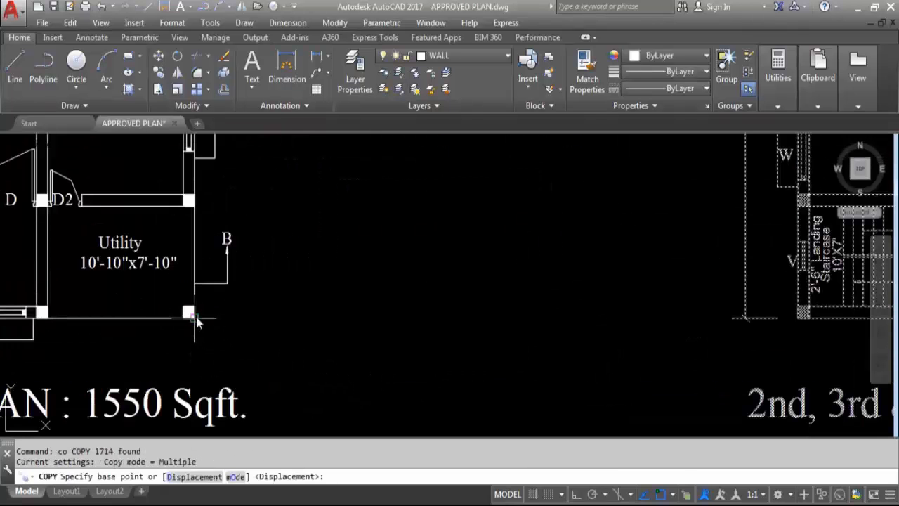
{"action": "left_click", "coordinate": [197, 321]}
{"action": "scroll", "coordinate": [196, 297], "scroll_direction": "down", "scroll_amount": 6}
{"action": "scroll", "coordinate": [355, 347], "scroll_direction": "up", "scroll_amount": 10}
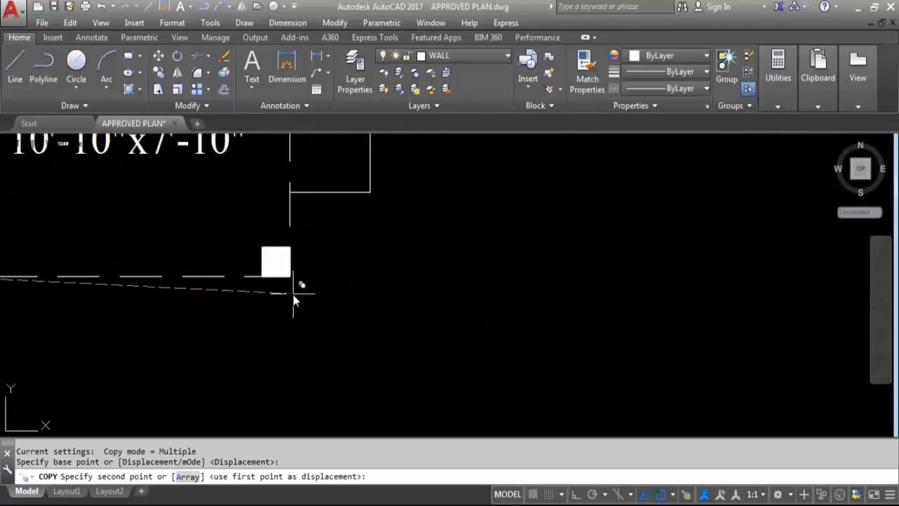
{"action": "left_click", "coordinate": [293, 281]}
{"action": "scroll", "coordinate": [281, 302], "scroll_direction": "down", "scroll_amount": 5}
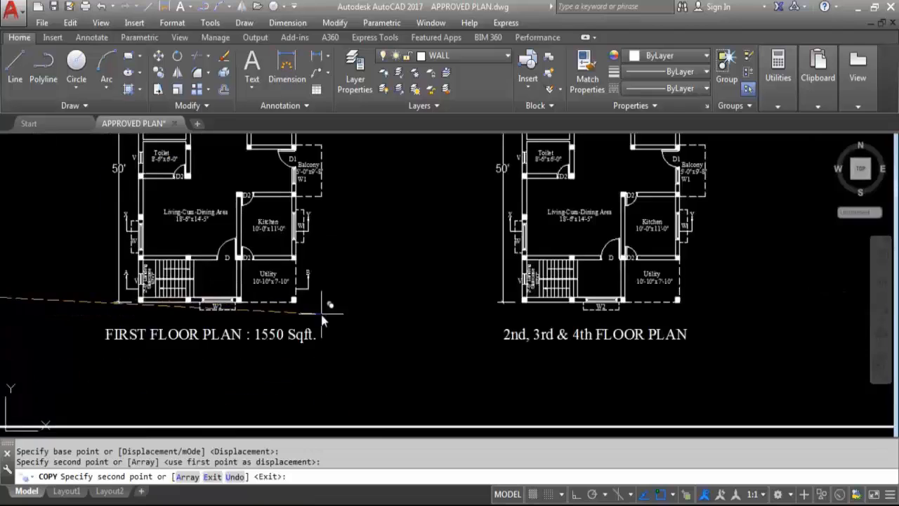
{"action": "scroll", "coordinate": [321, 320], "scroll_direction": "down", "scroll_amount": 5}
{"action": "key", "text": "Escape"}
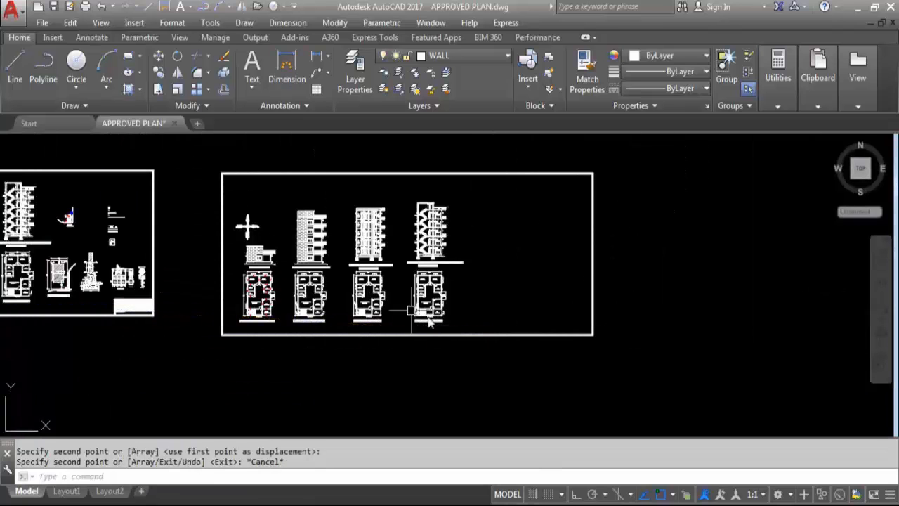
Step: Copy the site plan with its roads and title from the original sheet into the new frame, beside the rightmost 2nd, 3rd & 4th floor plan
{"action": "scroll", "coordinate": [400, 310], "scroll_direction": "up", "scroll_amount": 5}
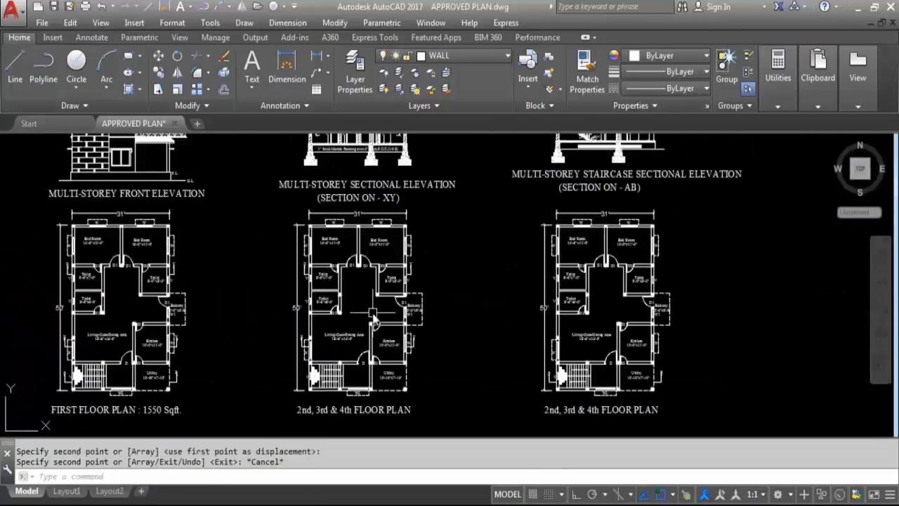
{"action": "scroll", "coordinate": [373, 314], "scroll_direction": "down", "scroll_amount": 4}
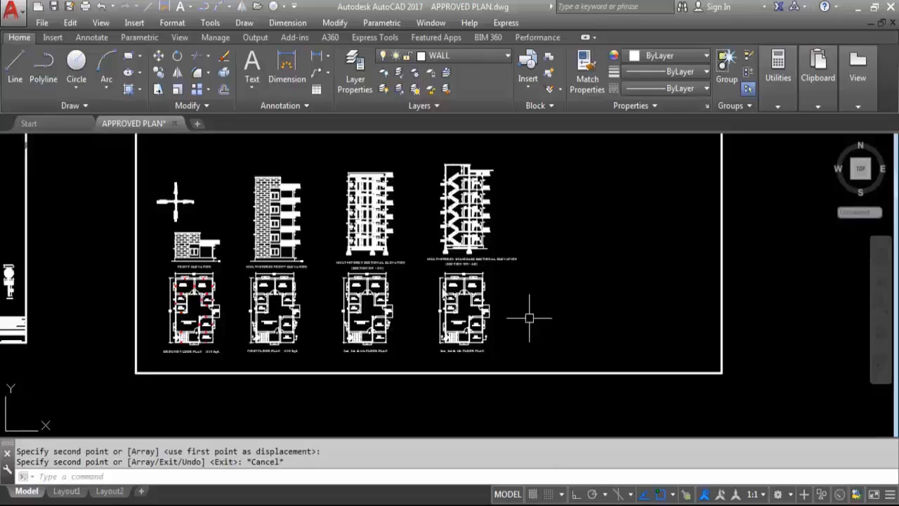
{"action": "scroll", "coordinate": [452, 326], "scroll_direction": "down", "scroll_amount": 3}
{"action": "scroll", "coordinate": [383, 341], "scroll_direction": "up", "scroll_amount": 5}
{"action": "scroll", "coordinate": [322, 360], "scroll_direction": "up", "scroll_amount": 2}
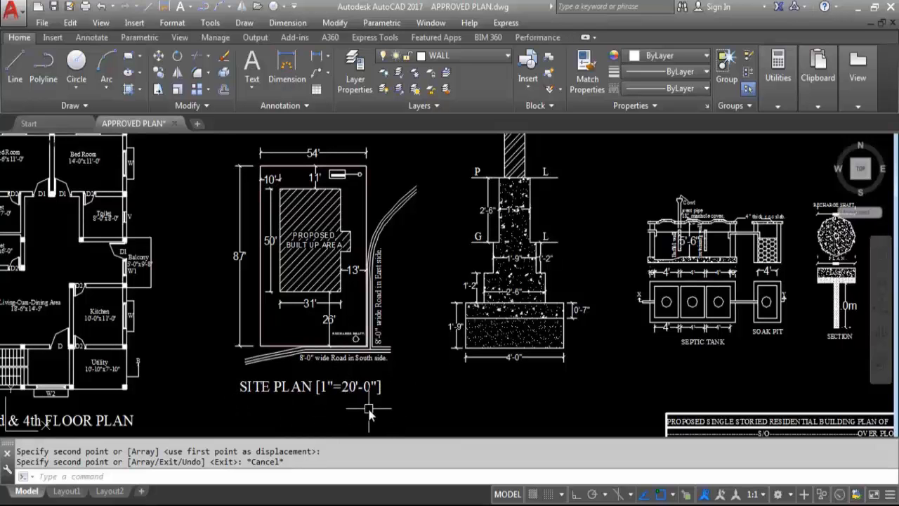
{"action": "scroll", "coordinate": [431, 389], "scroll_direction": "down", "scroll_amount": 2}
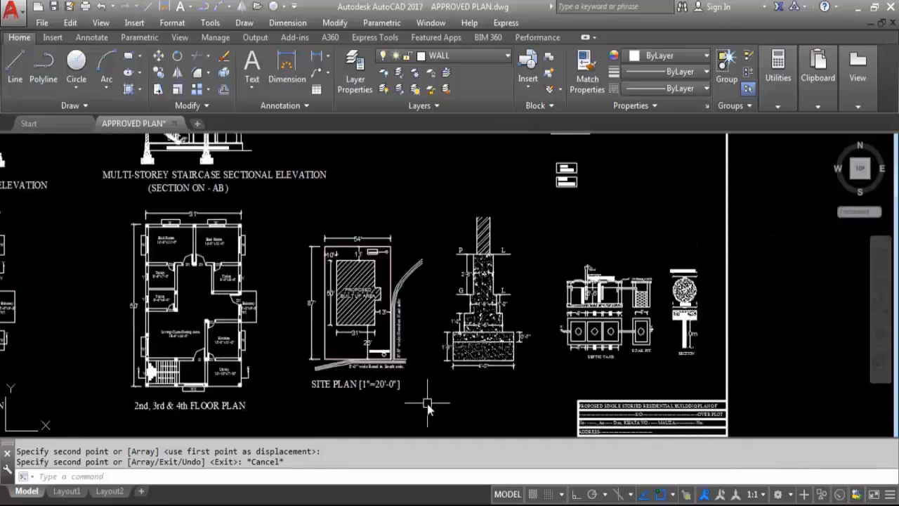
{"action": "left_click", "coordinate": [427, 406]}
{"action": "left_click", "coordinate": [273, 201]}
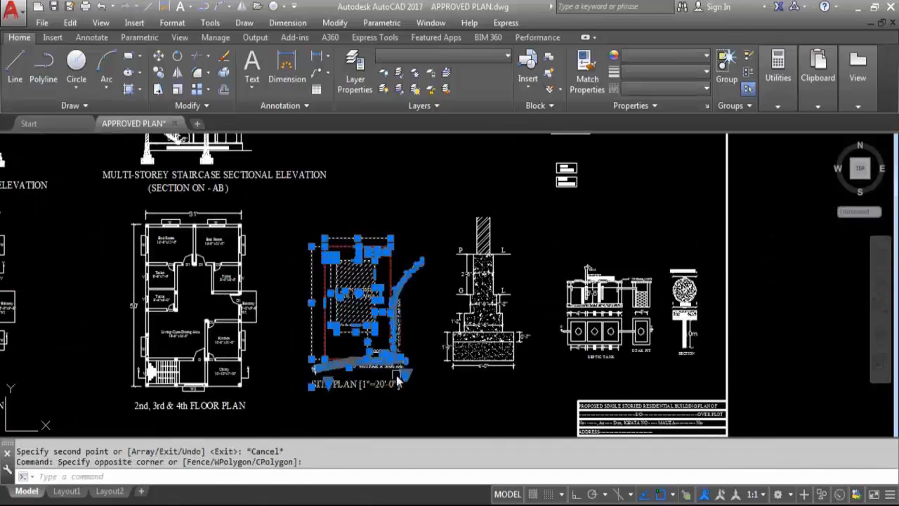
{"action": "left_click", "coordinate": [417, 408]}
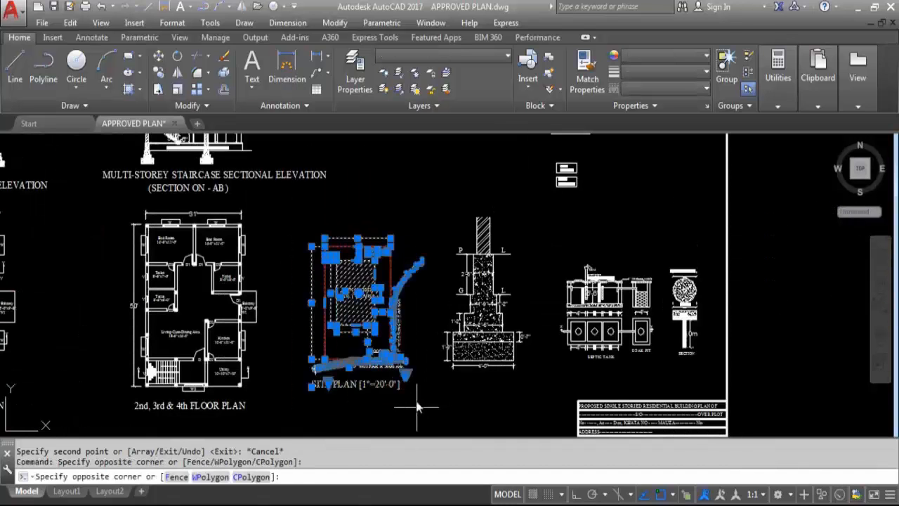
{"action": "left_click", "coordinate": [285, 208]}
{"action": "type", "text": "co"}
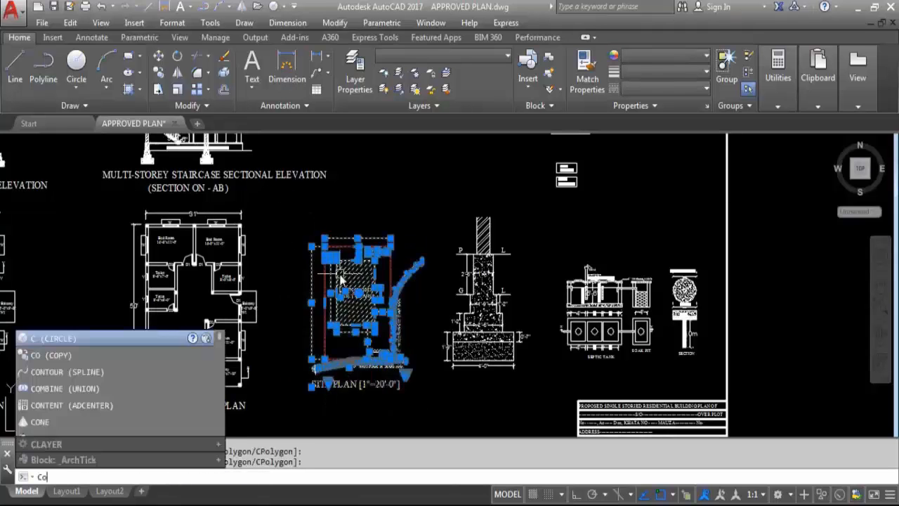
{"action": "key", "text": "Return"}
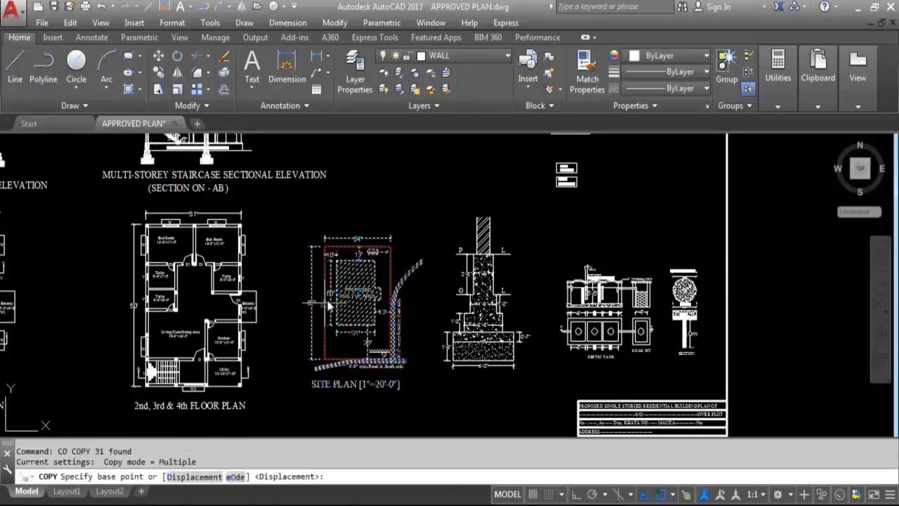
{"action": "left_click", "coordinate": [293, 297]}
{"action": "scroll", "coordinate": [302, 281], "scroll_direction": "down", "scroll_amount": 6}
{"action": "scroll", "coordinate": [412, 247], "scroll_direction": "up", "scroll_amount": 6}
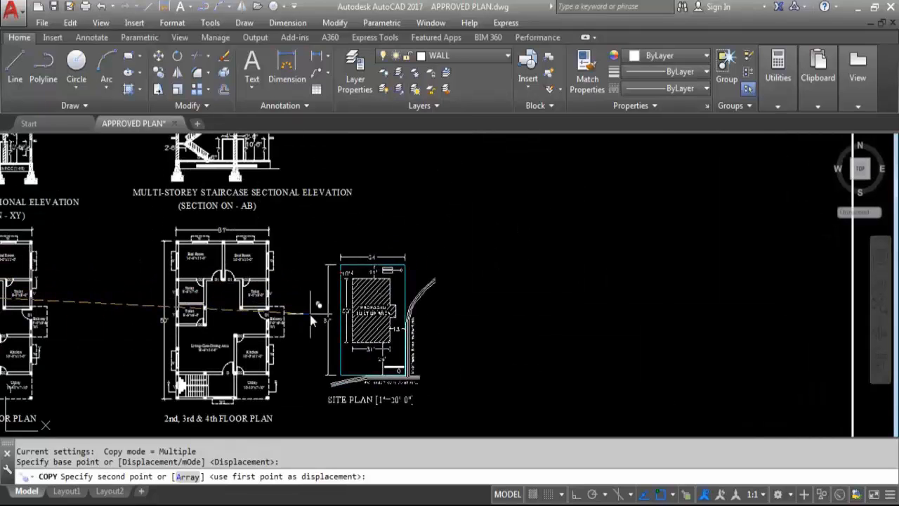
{"action": "left_click", "coordinate": [324, 316]}
{"action": "scroll", "coordinate": [448, 260], "scroll_direction": "down", "scroll_amount": 5}
{"action": "key", "text": "Escape"}
{"action": "scroll", "coordinate": [523, 279], "scroll_direction": "down", "scroll_amount": 2}
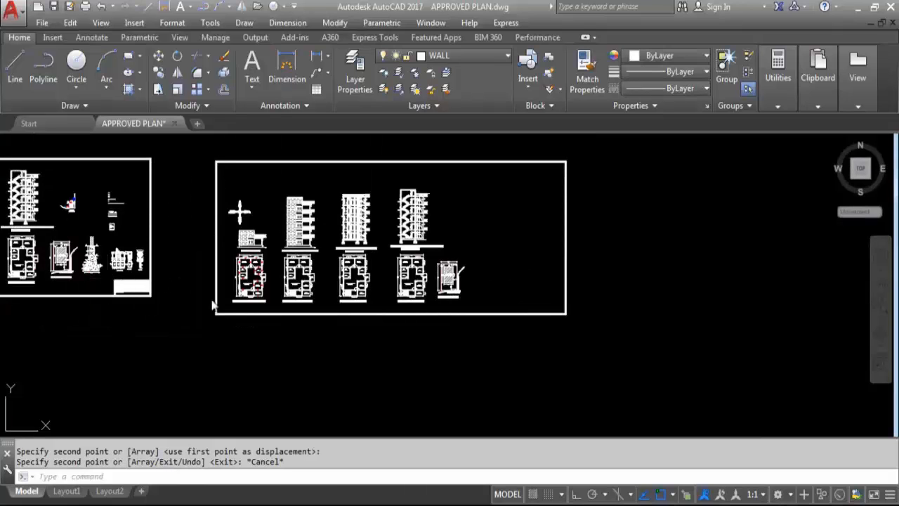
Step: Copy the key plan with its title from the original sheet into the new frame, above the site plan and beside the Section AB elevation
{"action": "scroll", "coordinate": [487, 342], "scroll_direction": "down", "scroll_amount": 2}
{"action": "scroll", "coordinate": [268, 243], "scroll_direction": "up", "scroll_amount": 5}
{"action": "scroll", "coordinate": [269, 244], "scroll_direction": "up", "scroll_amount": 6}
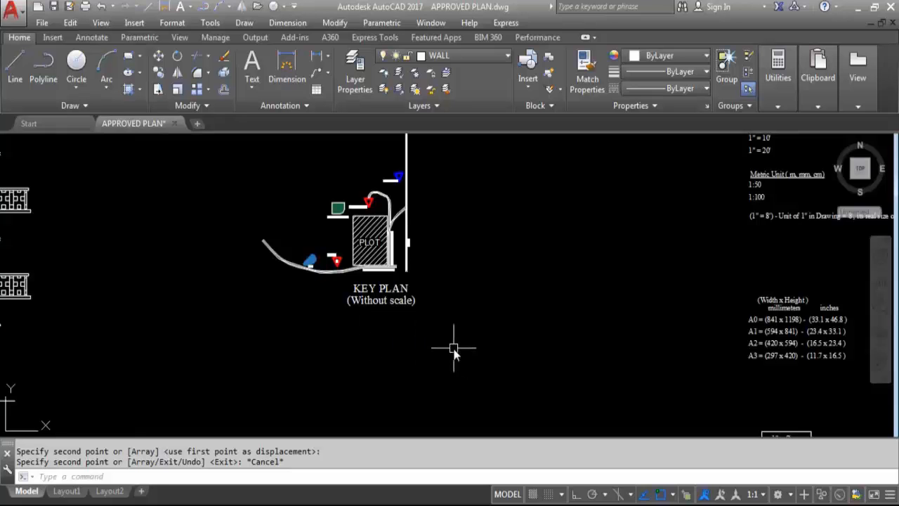
{"action": "scroll", "coordinate": [456, 411], "scroll_direction": "down", "scroll_amount": 2}
{"action": "left_click", "coordinate": [486, 374]}
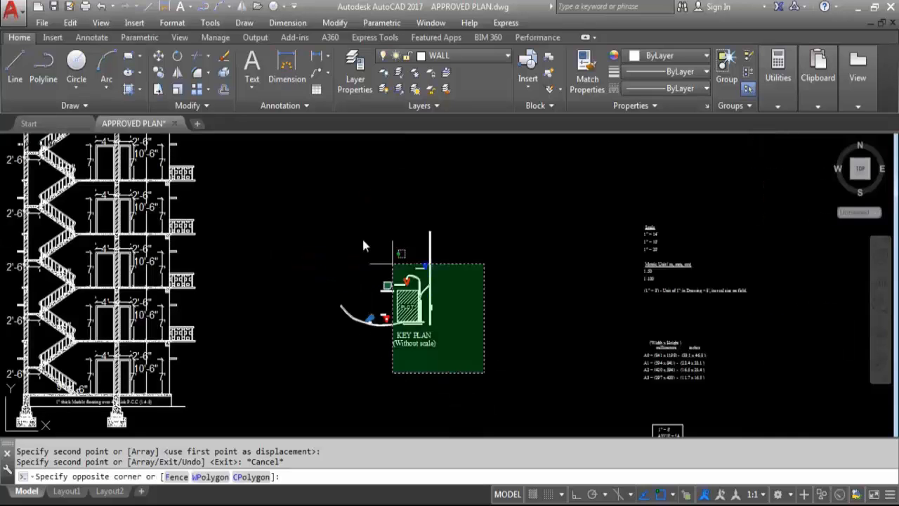
{"action": "left_click", "coordinate": [292, 205]}
{"action": "left_click", "coordinate": [515, 382]}
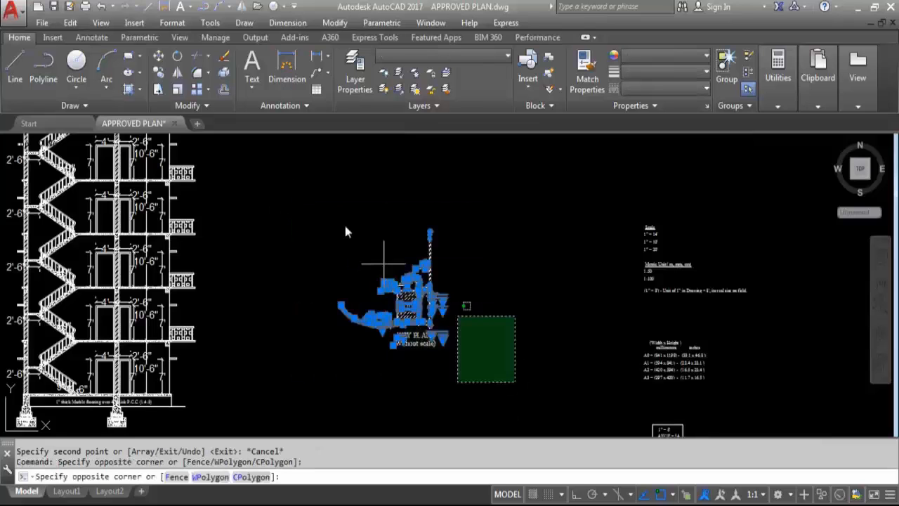
{"action": "left_click", "coordinate": [302, 197]}
{"action": "type", "text": "co"}
{"action": "key", "text": "Return"}
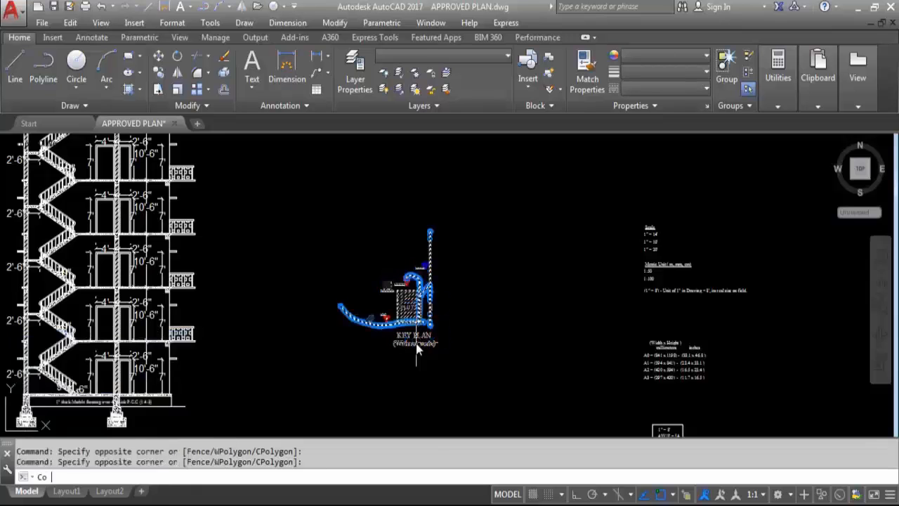
{"action": "left_click", "coordinate": [328, 328]}
{"action": "scroll", "coordinate": [328, 328], "scroll_direction": "down", "scroll_amount": 6}
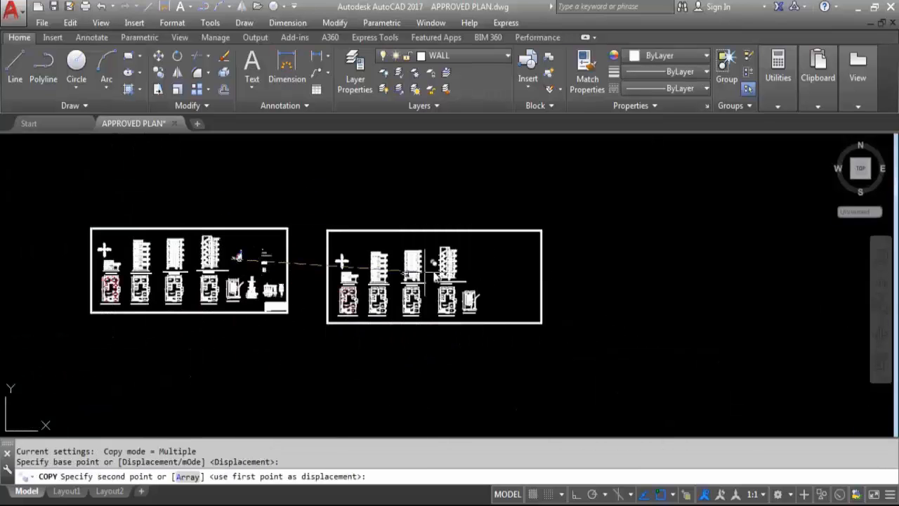
{"action": "scroll", "coordinate": [449, 278], "scroll_direction": "up", "scroll_amount": 6}
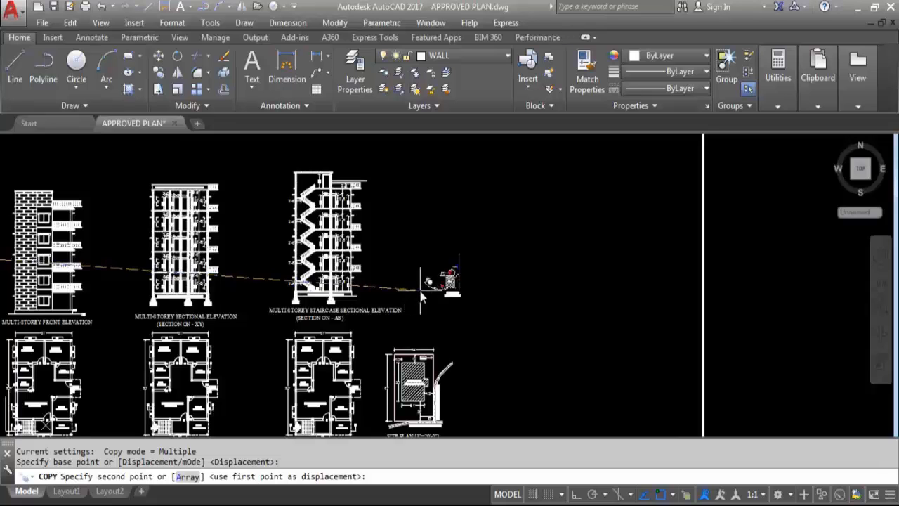
{"action": "left_click", "coordinate": [421, 294]}
{"action": "key", "text": "Escape"}
{"action": "scroll", "coordinate": [515, 287], "scroll_direction": "down", "scroll_amount": 4}
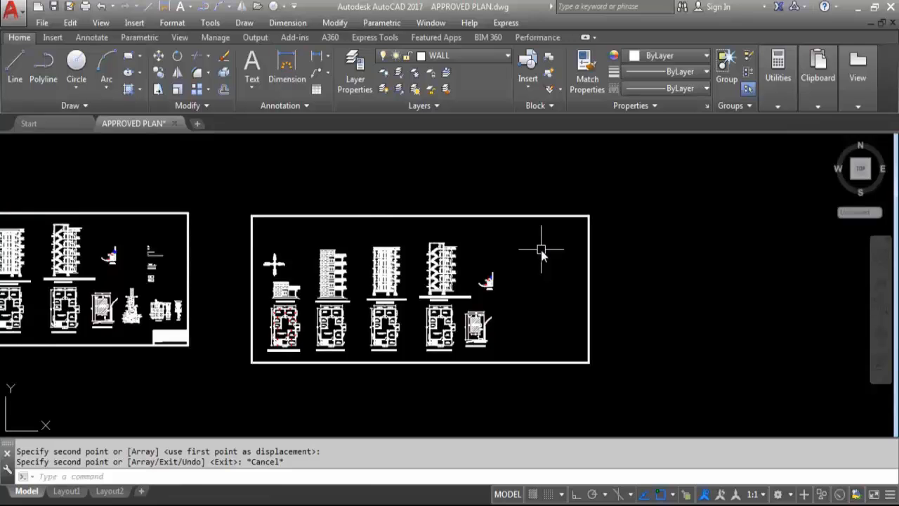
Step: Regenerate the drawing to refresh the septic tank, soak pit and recharge shaft details on the original sheet
{"action": "scroll", "coordinate": [540, 232], "scroll_direction": "down", "scroll_amount": 2}
{"action": "scroll", "coordinate": [260, 301], "scroll_direction": "up", "scroll_amount": 4}
{"action": "scroll", "coordinate": [318, 300], "scroll_direction": "up", "scroll_amount": 4}
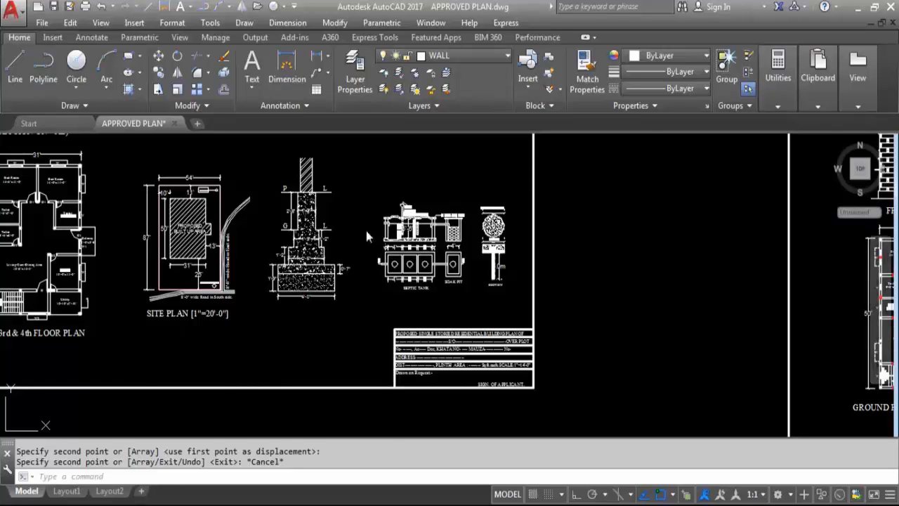
{"action": "scroll", "coordinate": [329, 203], "scroll_direction": "up", "scroll_amount": 2}
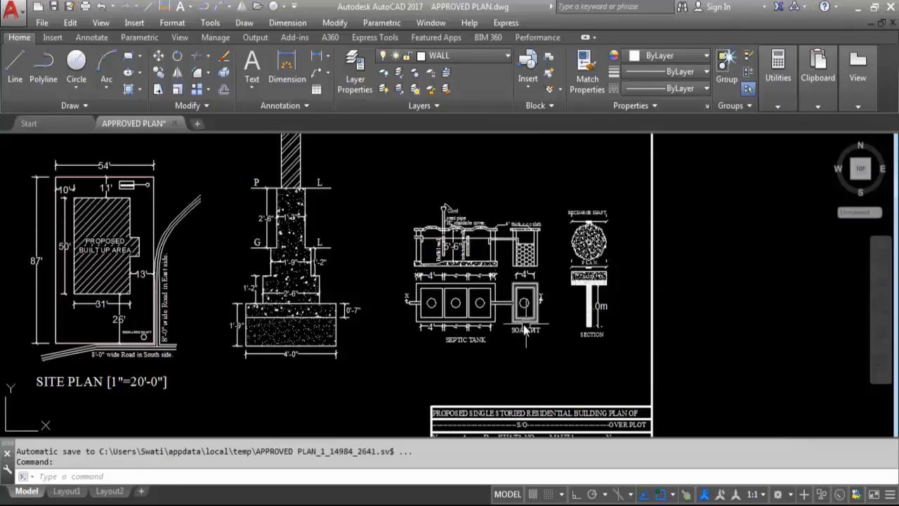
{"action": "scroll", "coordinate": [573, 237], "scroll_direction": "up", "scroll_amount": 2}
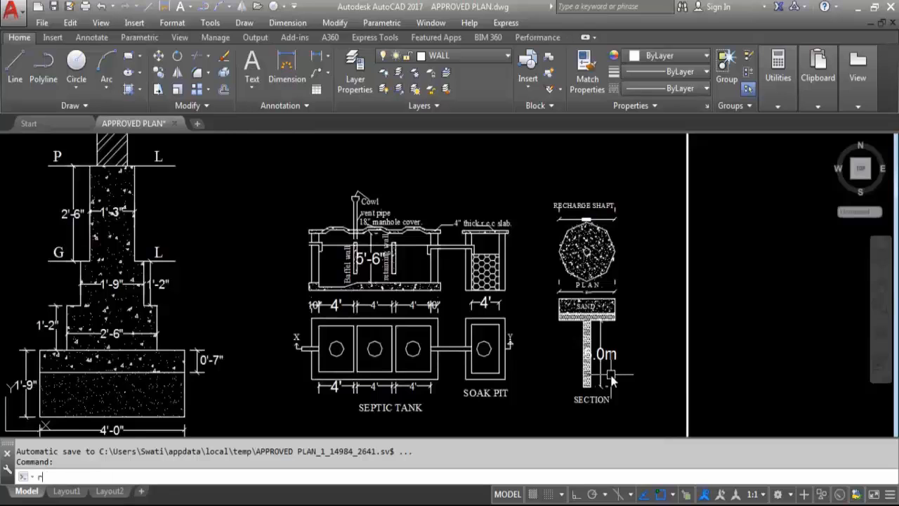
{"action": "key", "text": "Return"}
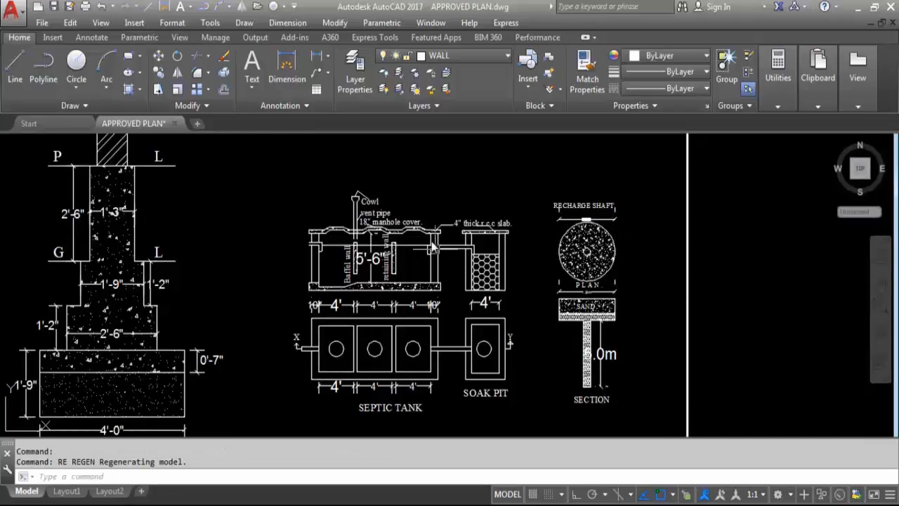
Step: Copy the foundation section and the septic tank, soak pit and recharge shaft details into the new frame, beside the site plan
{"action": "scroll", "coordinate": [515, 231], "scroll_direction": "down", "scroll_amount": 2}
{"action": "scroll", "coordinate": [358, 311], "scroll_direction": "down", "scroll_amount": 6}
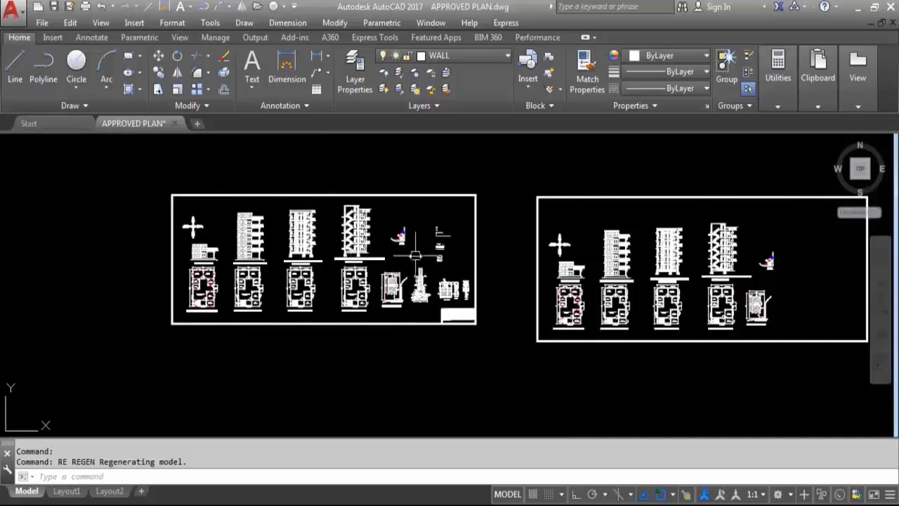
{"action": "scroll", "coordinate": [448, 332], "scroll_direction": "up", "scroll_amount": 6}
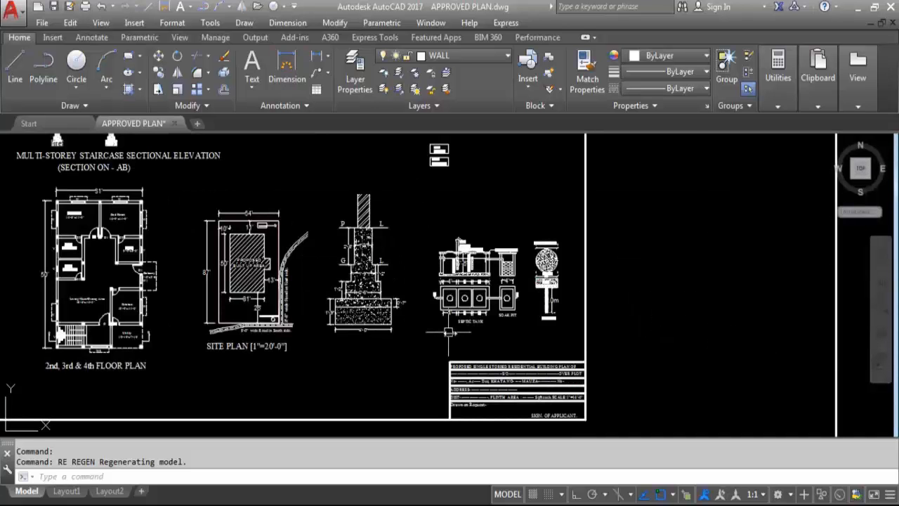
{"action": "left_click", "coordinate": [571, 341]}
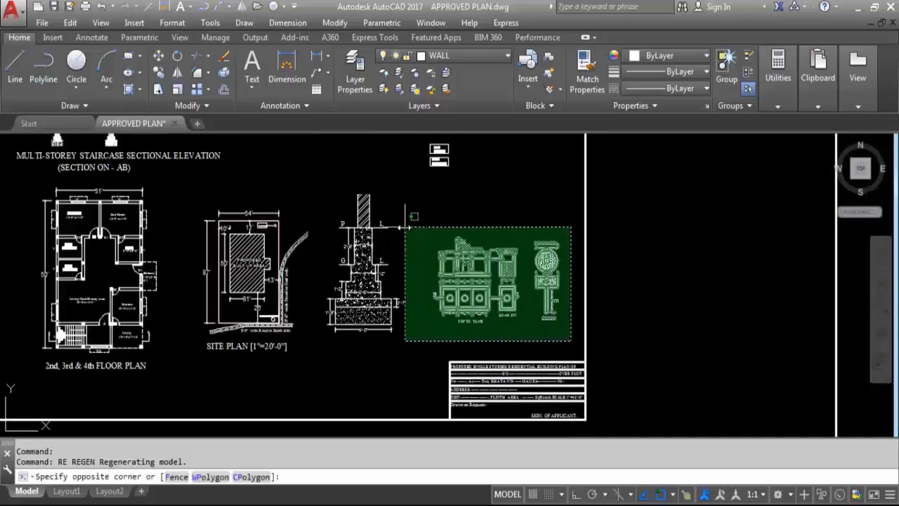
{"action": "left_click", "coordinate": [410, 226]}
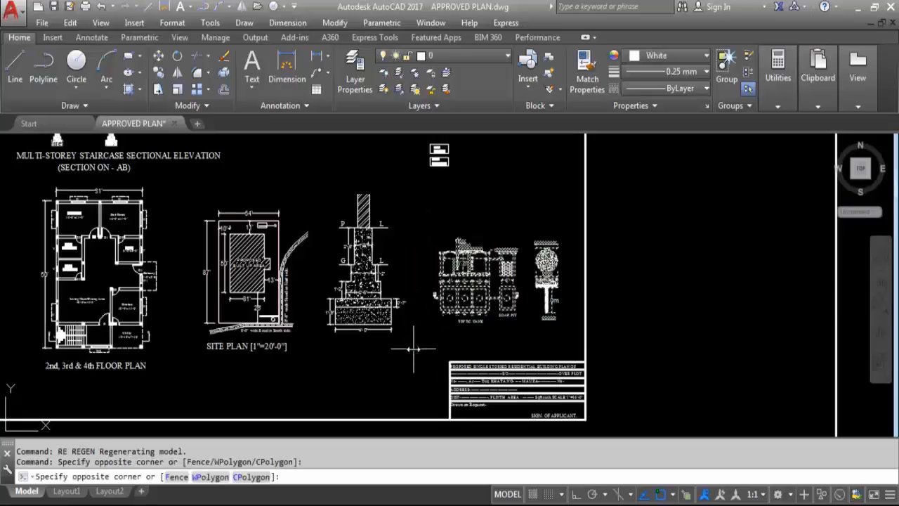
{"action": "left_click", "coordinate": [322, 167]}
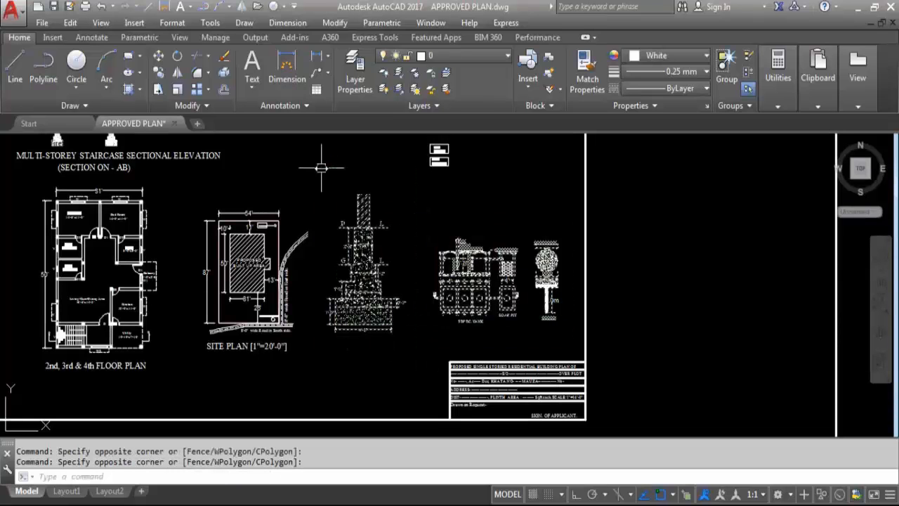
{"action": "left_click", "coordinate": [564, 332]}
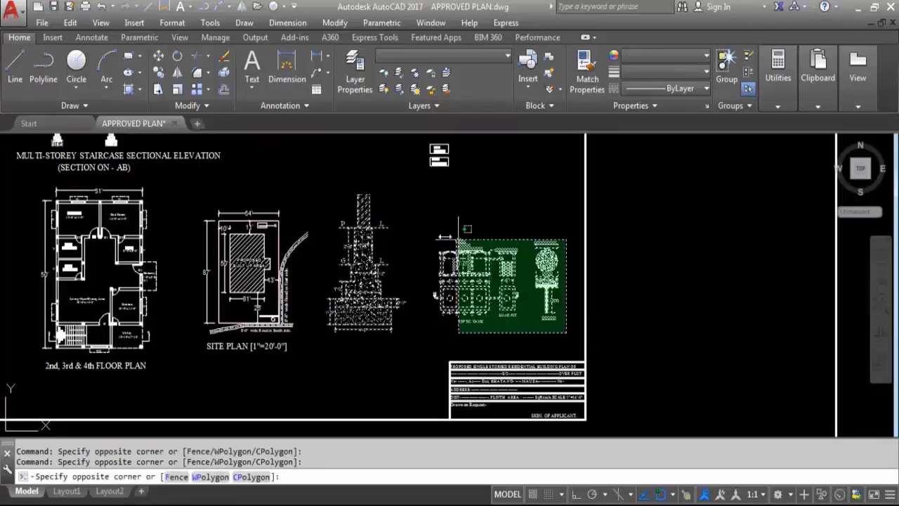
{"action": "left_click", "coordinate": [317, 185]}
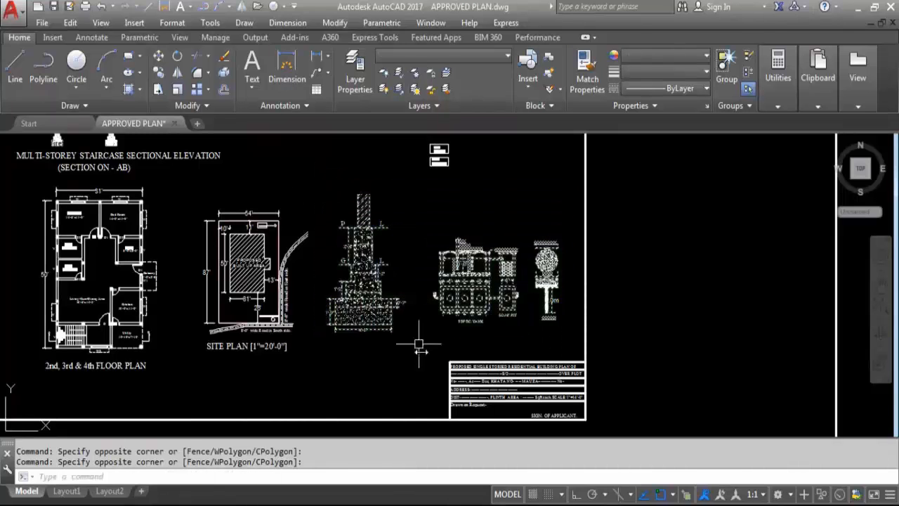
{"action": "type", "text": "co"}
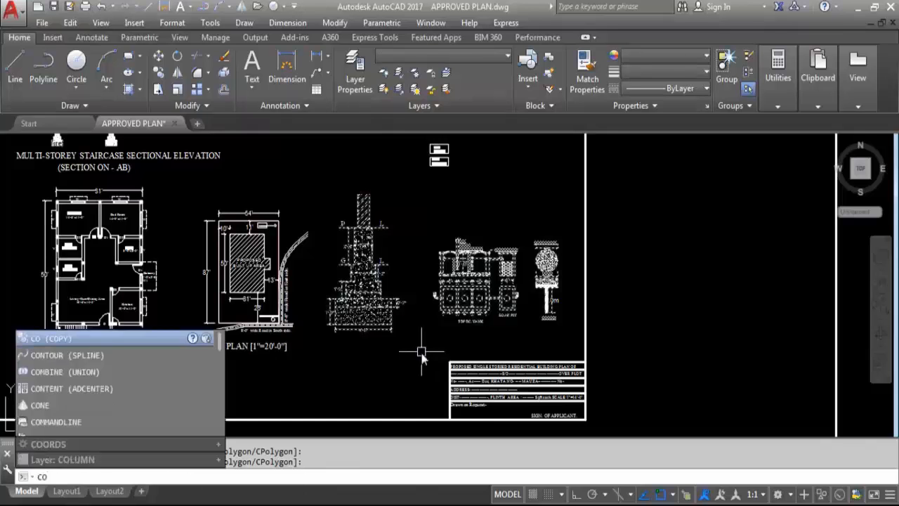
{"action": "key", "text": "Return"}
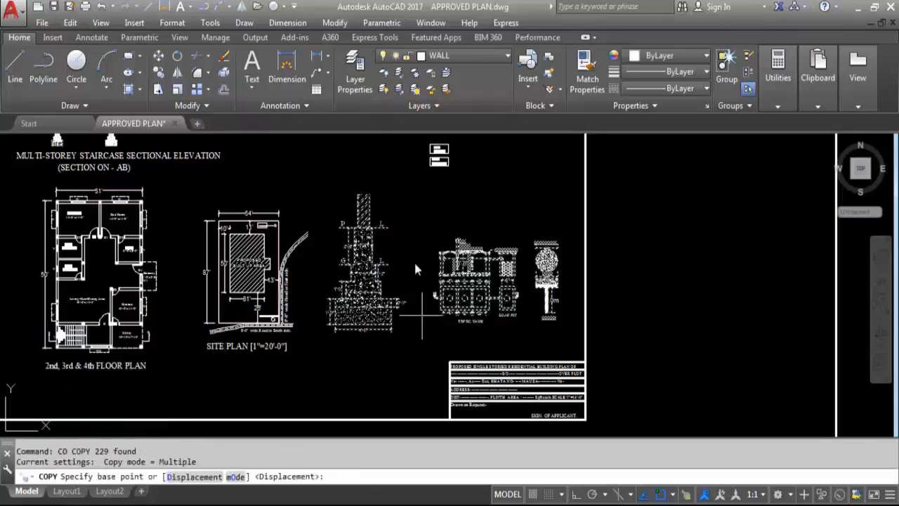
{"action": "left_click", "coordinate": [311, 311]}
{"action": "scroll", "coordinate": [470, 258], "scroll_direction": "down", "scroll_amount": 4}
{"action": "scroll", "coordinate": [439, 283], "scroll_direction": "up", "scroll_amount": 4}
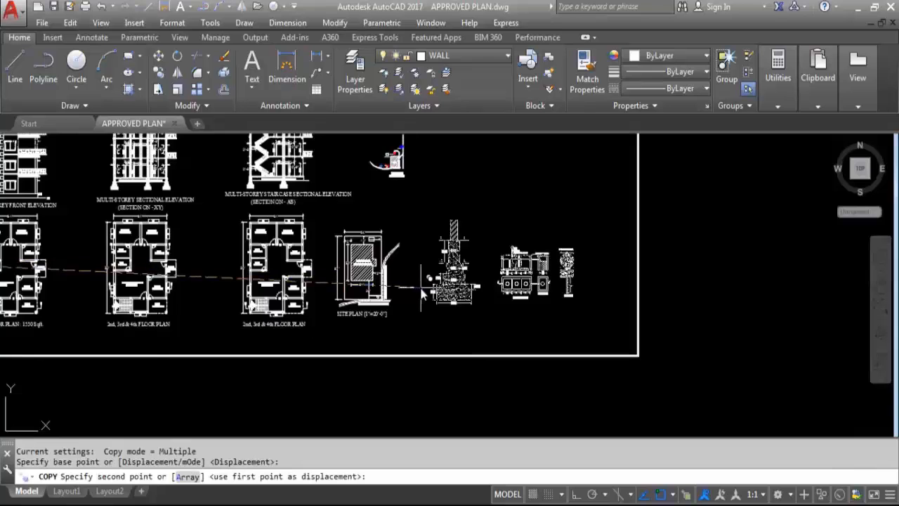
{"action": "scroll", "coordinate": [422, 295], "scroll_direction": "up", "scroll_amount": 2}
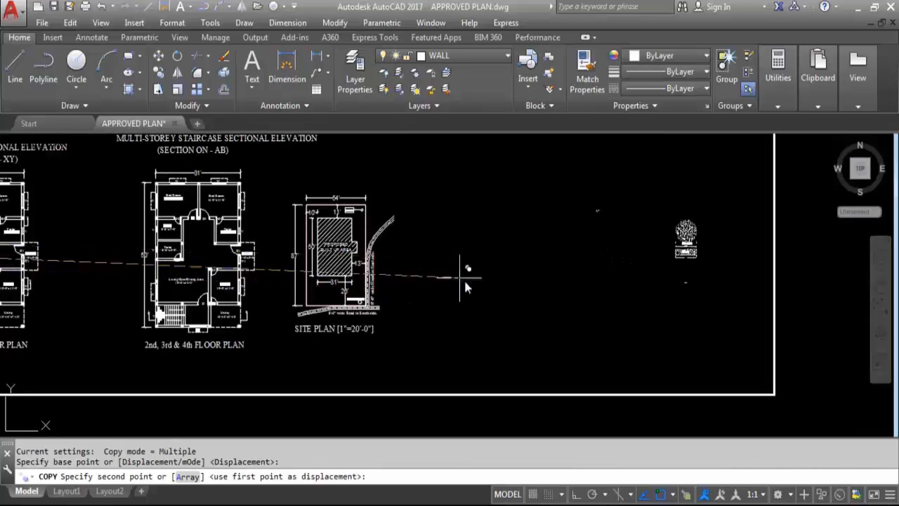
{"action": "scroll", "coordinate": [467, 281], "scroll_direction": "down", "scroll_amount": 4}
{"action": "scroll", "coordinate": [450, 291], "scroll_direction": "up", "scroll_amount": 3}
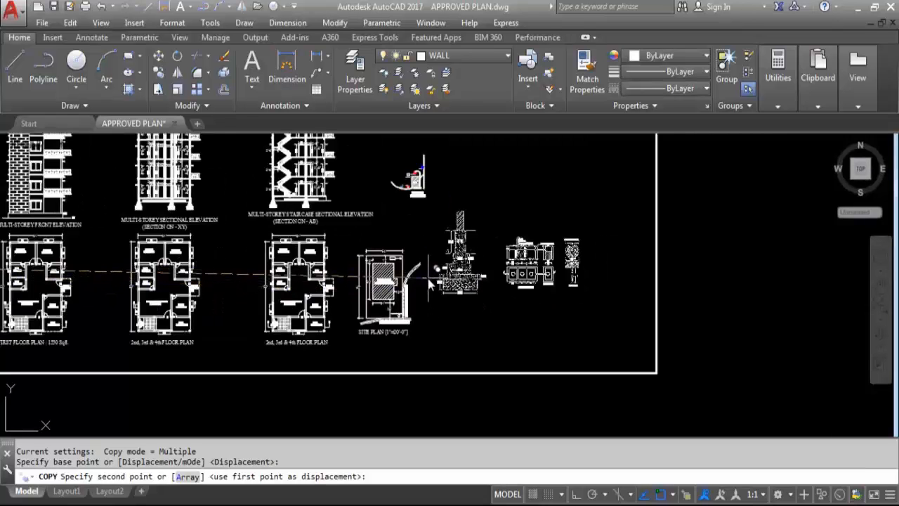
{"action": "left_click", "coordinate": [430, 281]}
{"action": "scroll", "coordinate": [450, 316], "scroll_direction": "down", "scroll_amount": 4}
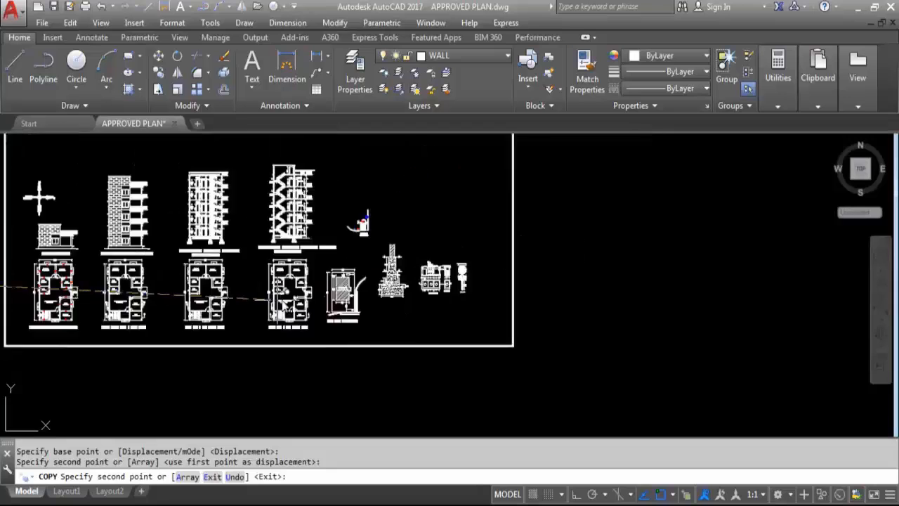
{"action": "key", "text": "Escape"}
{"action": "scroll", "coordinate": [703, 309], "scroll_direction": "down", "scroll_amount": 2}
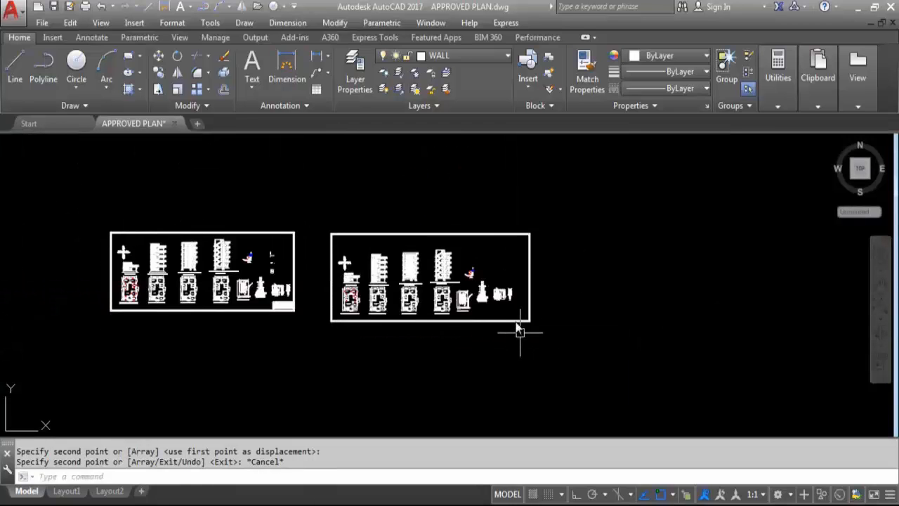
Step: Examine the copied recharge shaft, septic tank and soak pit details and the compass symbol in the new frame
{"action": "scroll", "coordinate": [520, 331], "scroll_direction": "down", "scroll_amount": 1}
{"action": "scroll", "coordinate": [515, 296], "scroll_direction": "up", "scroll_amount": 8}
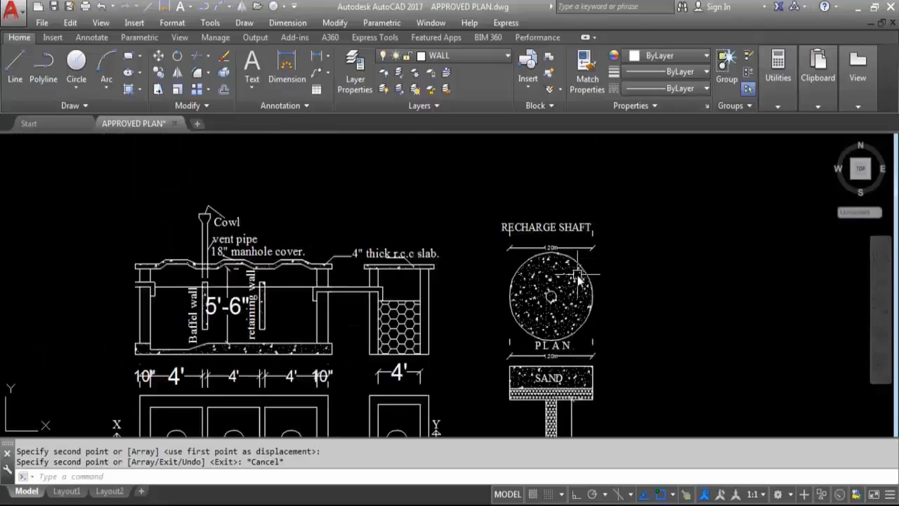
{"action": "scroll", "coordinate": [573, 320], "scroll_direction": "up", "scroll_amount": 2}
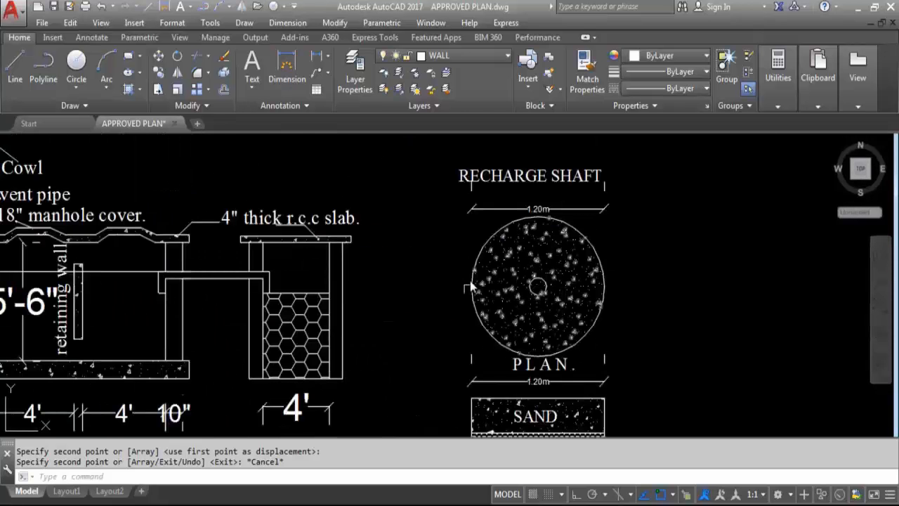
{"action": "scroll", "coordinate": [548, 414], "scroll_direction": "down", "scroll_amount": 4}
{"action": "scroll", "coordinate": [551, 424], "scroll_direction": "up", "scroll_amount": 2}
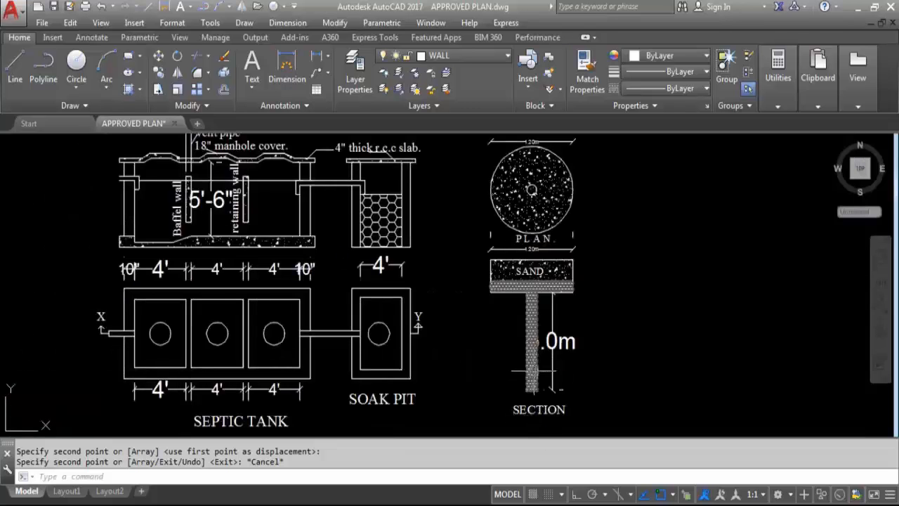
{"action": "scroll", "coordinate": [601, 342], "scroll_direction": "down", "scroll_amount": 6}
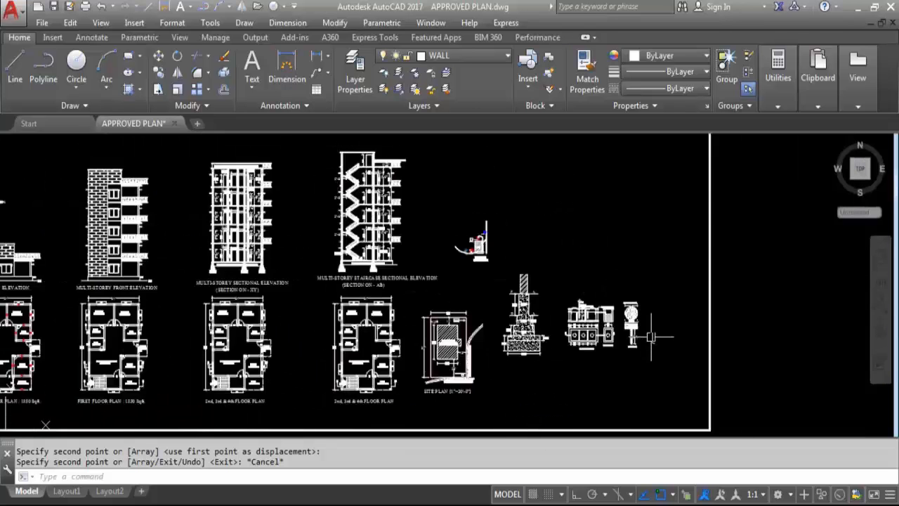
{"action": "scroll", "coordinate": [191, 251], "scroll_direction": "up", "scroll_amount": 5}
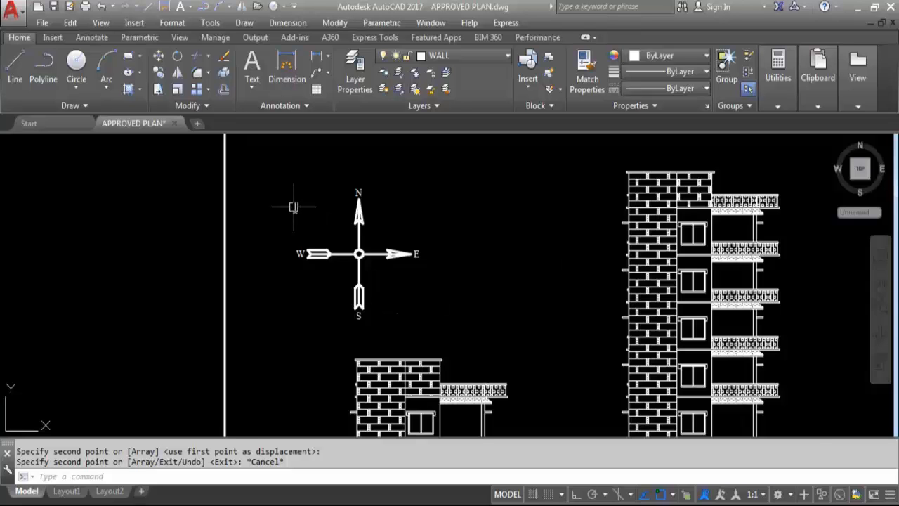
Step: Copy the title block with its text from the original sheet into the new frame's lower-right corner, corner to corner
{"action": "scroll", "coordinate": [295, 201], "scroll_direction": "down", "scroll_amount": 6}
{"action": "scroll", "coordinate": [302, 278], "scroll_direction": "up", "scroll_amount": 4}
{"action": "scroll", "coordinate": [246, 290], "scroll_direction": "up", "scroll_amount": 2}
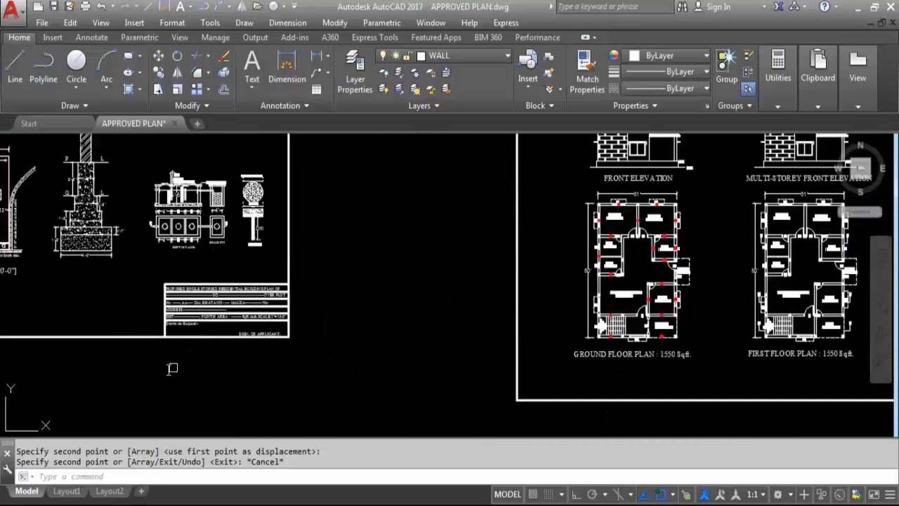
{"action": "scroll", "coordinate": [193, 317], "scroll_direction": "up", "scroll_amount": 4}
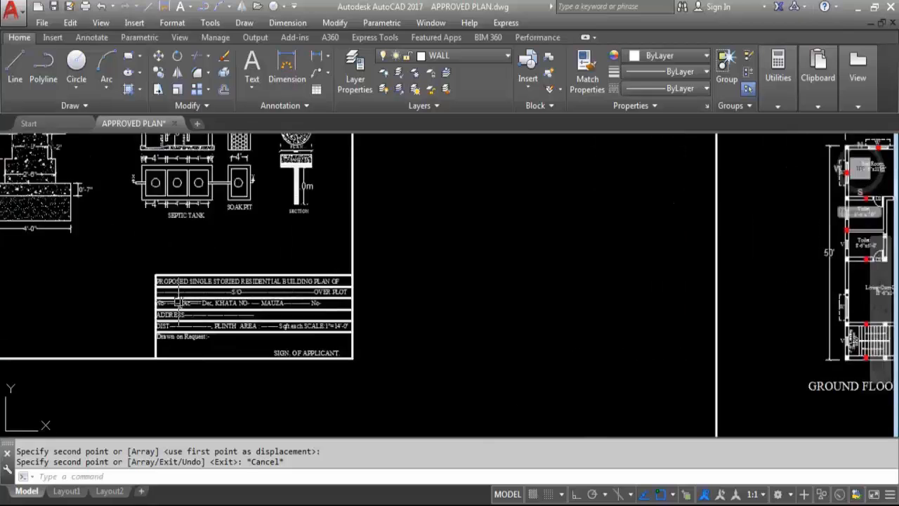
{"action": "scroll", "coordinate": [124, 258], "scroll_direction": "down", "scroll_amount": 2}
{"action": "left_click", "coordinate": [115, 242]}
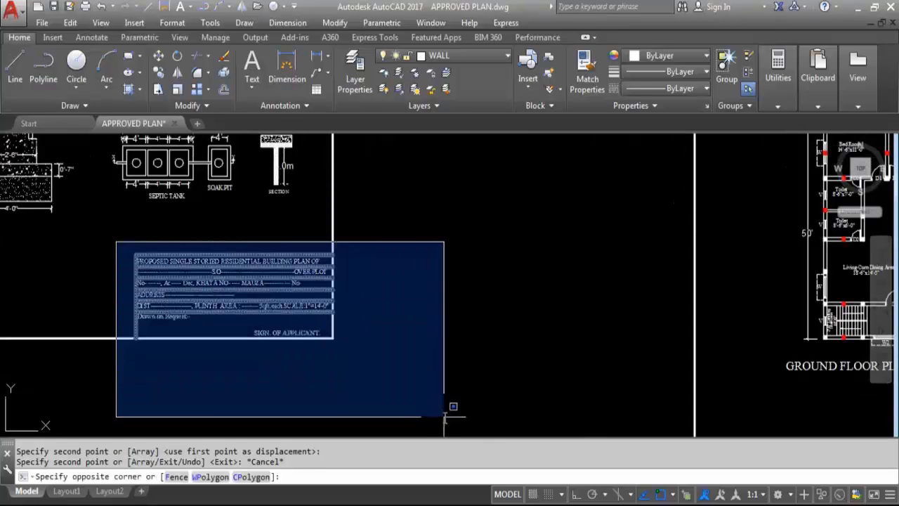
{"action": "left_click", "coordinate": [450, 408]}
{"action": "type", "text": "c"}
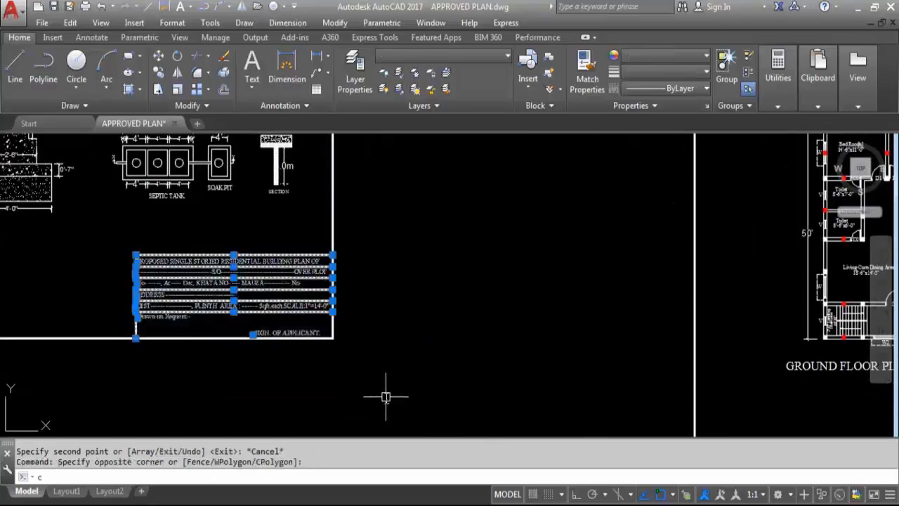
{"action": "type", "text": "o"}
{"action": "key", "text": "Return"}
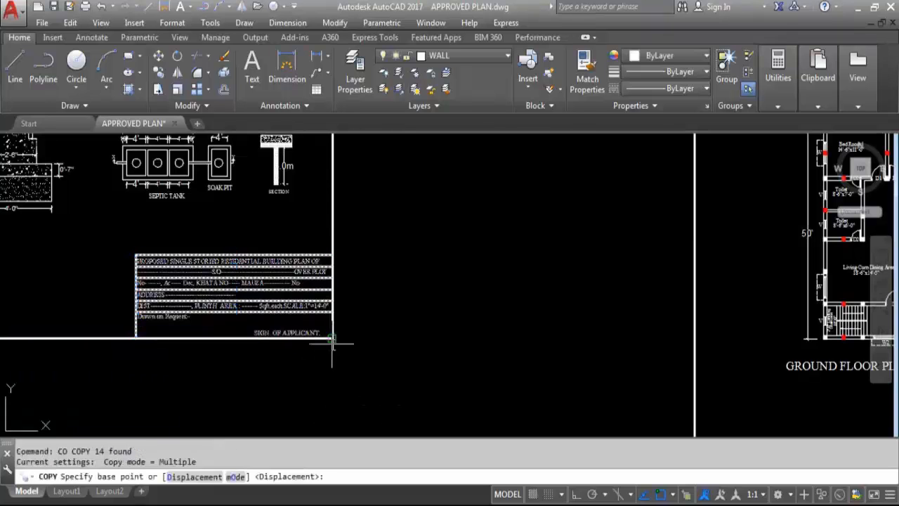
{"action": "left_click", "coordinate": [333, 339]}
{"action": "scroll", "coordinate": [337, 329], "scroll_direction": "down", "scroll_amount": 4}
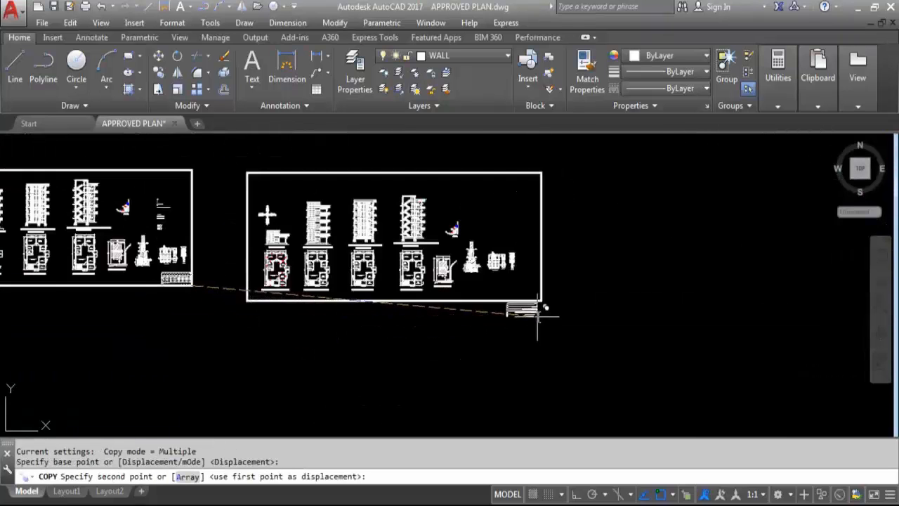
{"action": "scroll", "coordinate": [548, 272], "scroll_direction": "up", "scroll_amount": 4}
{"action": "left_click", "coordinate": [548, 273]}
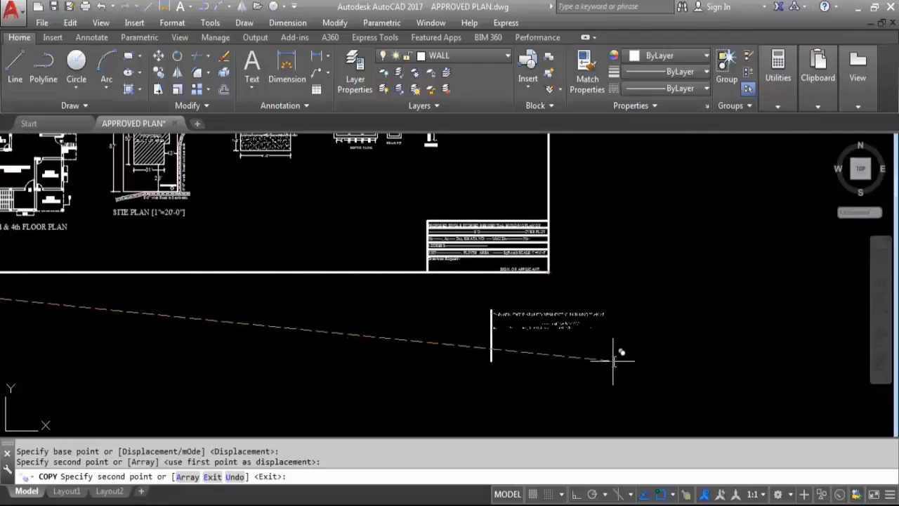
{"action": "key", "text": "Escape"}
{"action": "scroll", "coordinate": [534, 316], "scroll_direction": "down", "scroll_amount": 4}
{"action": "scroll", "coordinate": [520, 291], "scroll_direction": "up", "scroll_amount": 4}
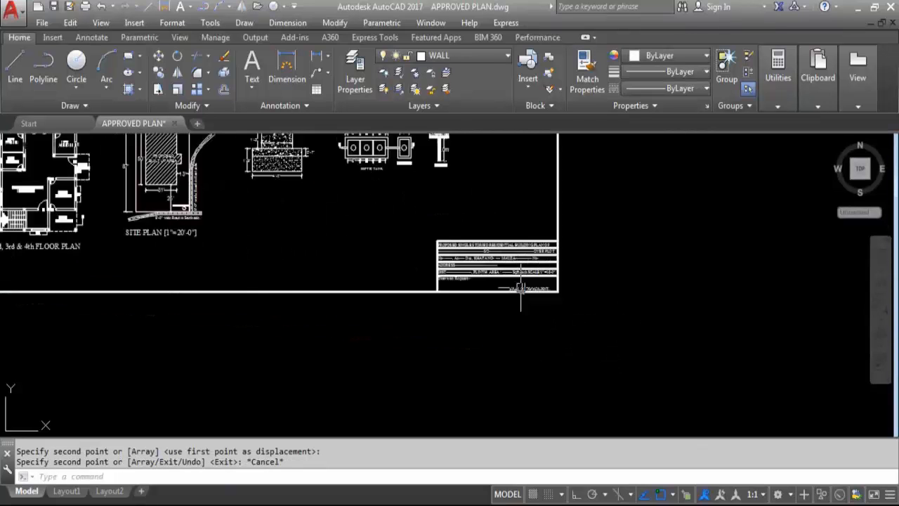
Step: Move the new frame together with its title block about 33'-6" to the left with Ortho on, leaving the drawings in place
{"action": "scroll", "coordinate": [576, 324], "scroll_direction": "down", "scroll_amount": 4}
{"action": "scroll", "coordinate": [572, 313], "scroll_direction": "down", "scroll_amount": 2}
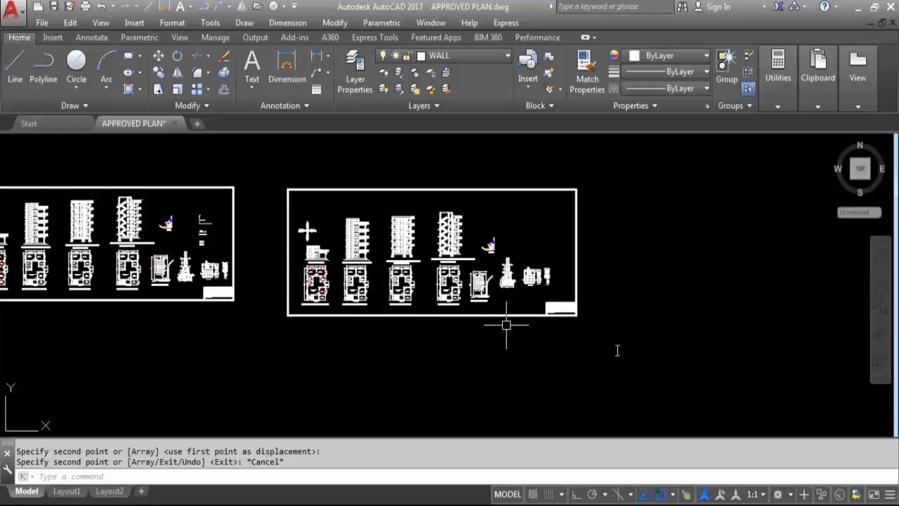
{"action": "key", "text": "Escape"}
{"action": "key", "text": "Escape"}
{"action": "scroll", "coordinate": [506, 325], "scroll_direction": "up", "scroll_amount": 2}
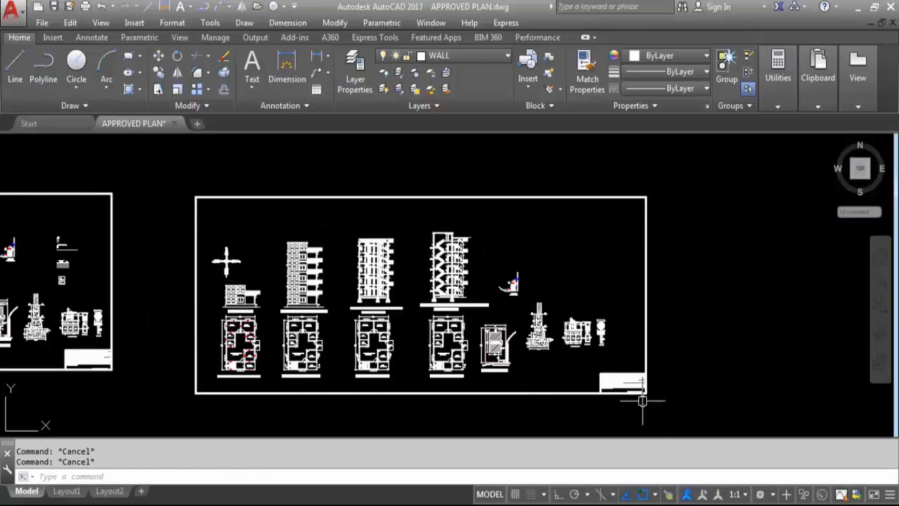
{"action": "left_click", "coordinate": [676, 421]}
{"action": "left_click", "coordinate": [576, 365]}
{"action": "left_click", "coordinate": [687, 420]}
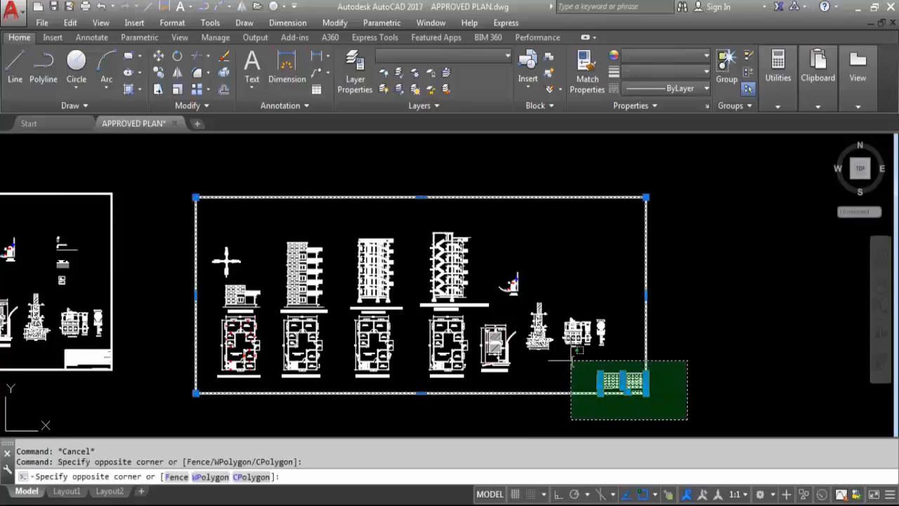
{"action": "left_click", "coordinate": [575, 367]}
{"action": "type", "text": "m"}
{"action": "key", "text": "Return"}
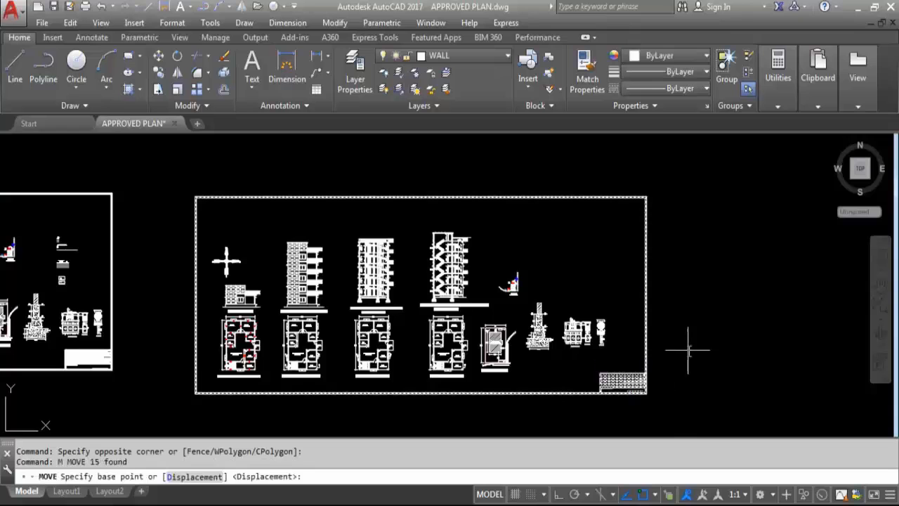
{"action": "left_click", "coordinate": [709, 348]}
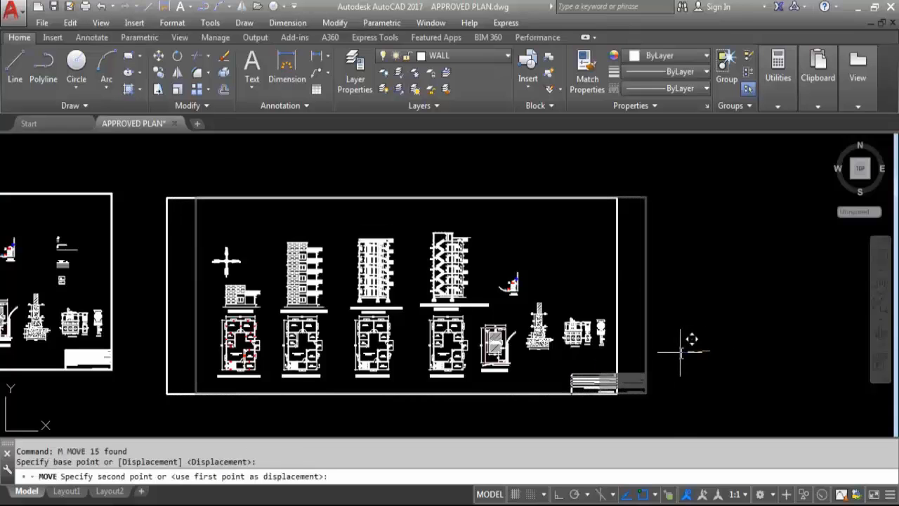
{"action": "key", "text": "F8"}
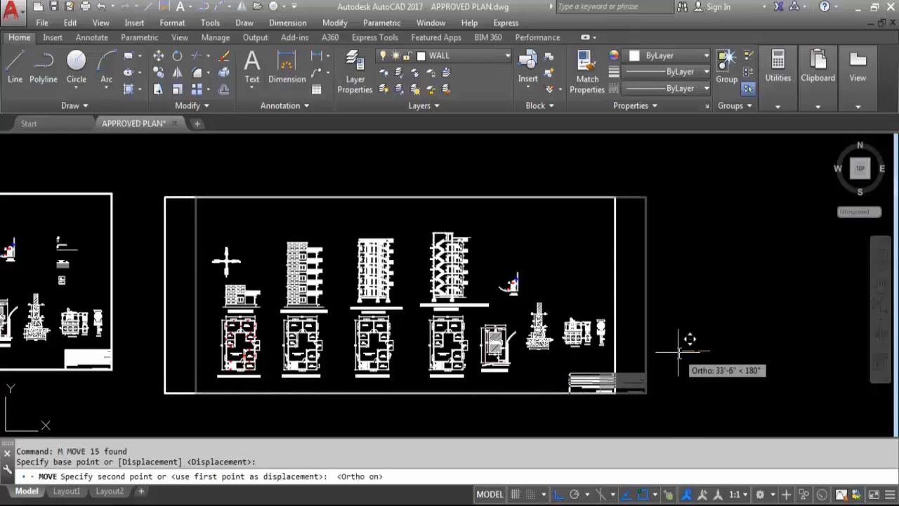
{"action": "left_click", "coordinate": [679, 351]}
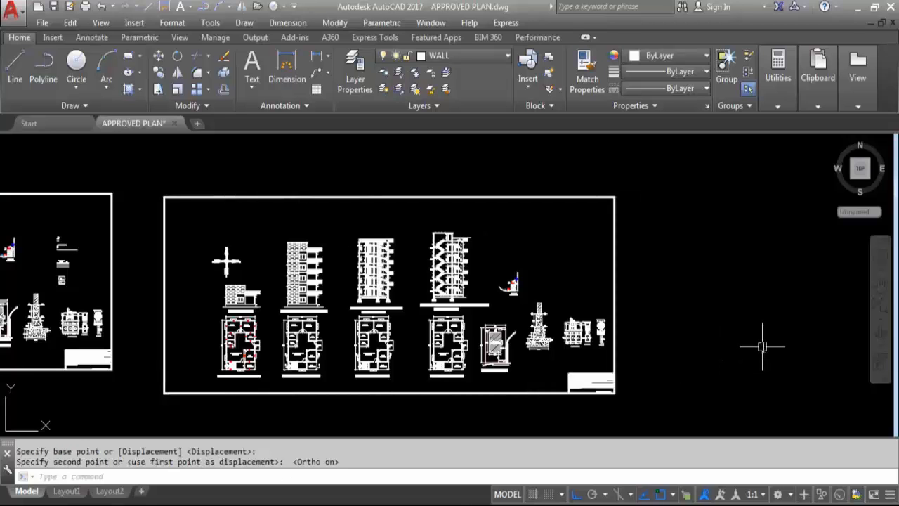
Step: Stretch the new frame's left edge about 36' to the right, closer to the compass symbol and ground floor plan
{"action": "type", "text": "s"}
{"action": "key", "text": "Return"}
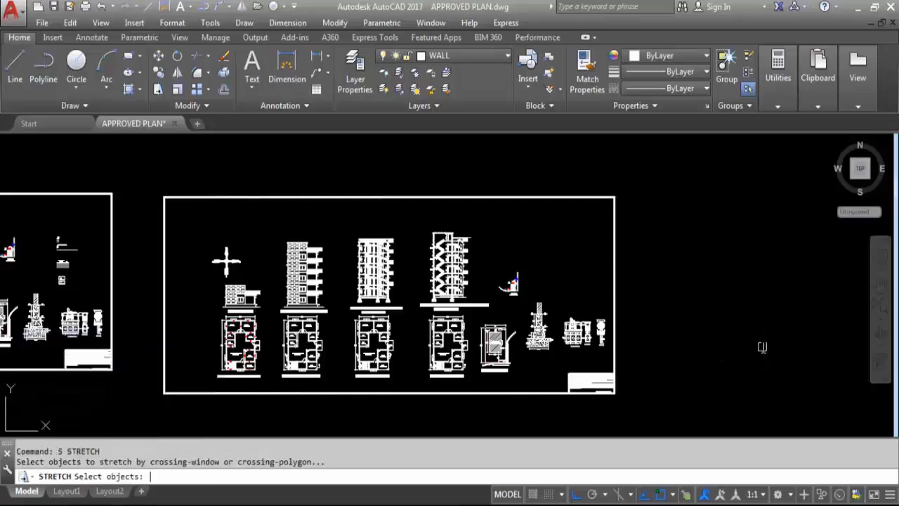
{"action": "scroll", "coordinate": [792, 313], "scroll_direction": "down", "scroll_amount": 4}
{"action": "scroll", "coordinate": [553, 292], "scroll_direction": "up", "scroll_amount": 2}
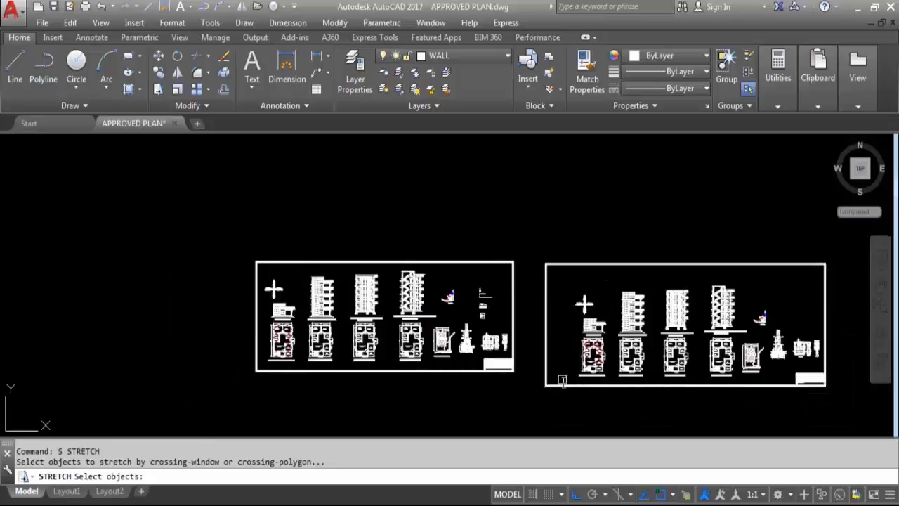
{"action": "left_click", "coordinate": [568, 415]}
{"action": "left_click", "coordinate": [530, 218]}
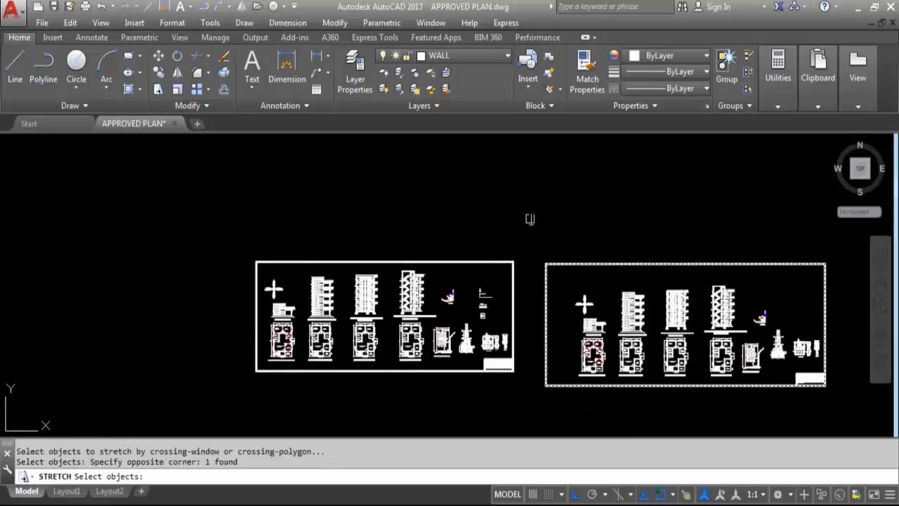
{"action": "key", "text": "Return"}
{"action": "scroll", "coordinate": [551, 336], "scroll_direction": "up", "scroll_amount": 2}
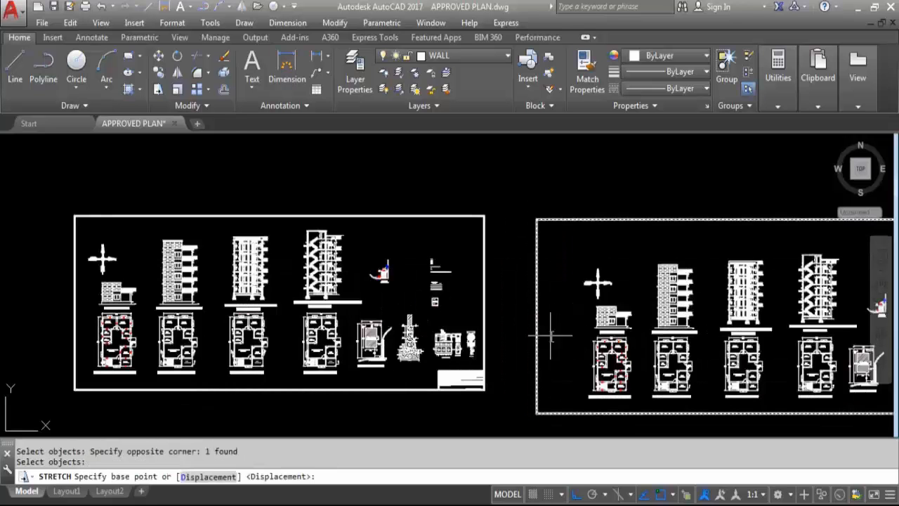
{"action": "left_click", "coordinate": [551, 335]}
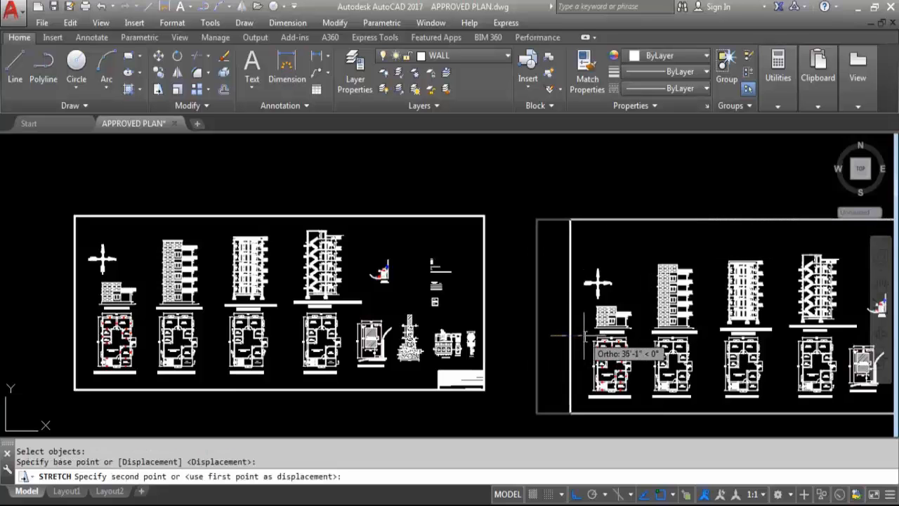
{"action": "scroll", "coordinate": [593, 336], "scroll_direction": "up", "scroll_amount": 2}
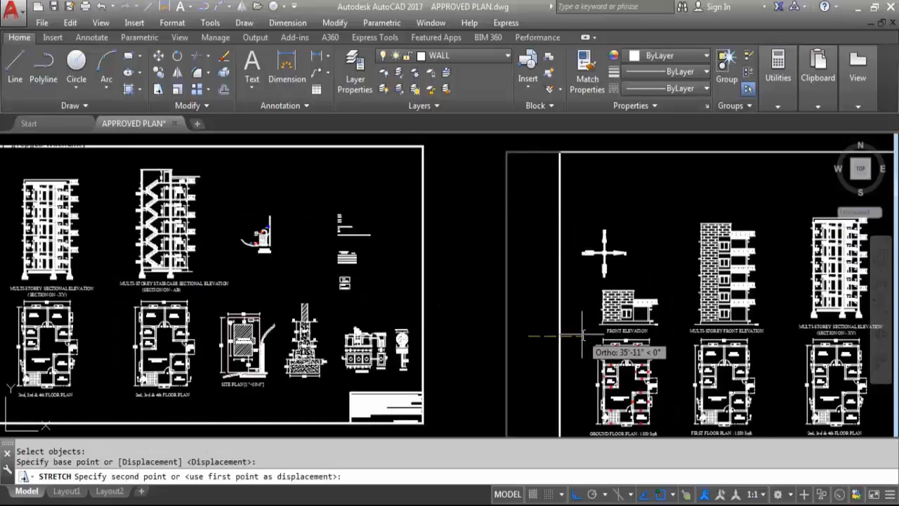
{"action": "left_click", "coordinate": [583, 335]}
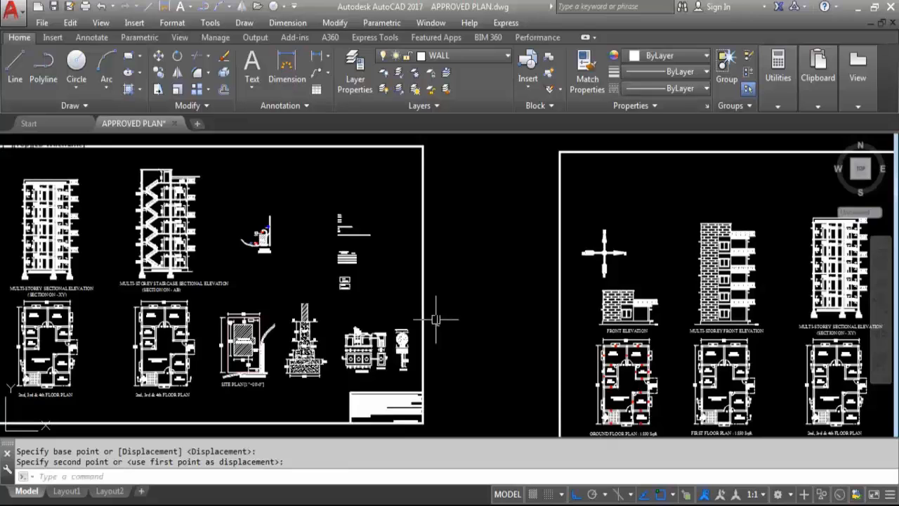
Step: Stretch the new frame's top edge straight down, closer to the elevations, with Ortho on
{"action": "scroll", "coordinate": [436, 320], "scroll_direction": "down", "scroll_amount": 3}
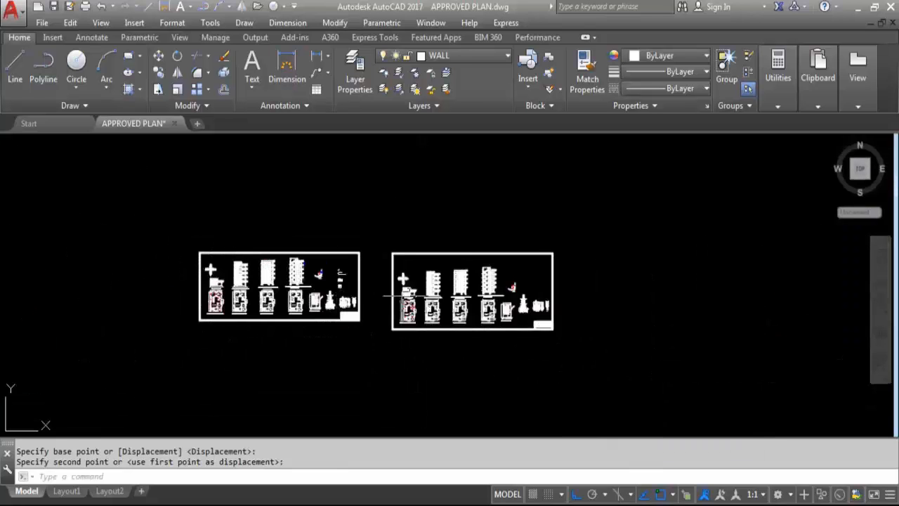
{"action": "scroll", "coordinate": [457, 301], "scroll_direction": "up", "scroll_amount": 2}
{"action": "key", "text": "F8"}
{"action": "scroll", "coordinate": [460, 299], "scroll_direction": "down", "scroll_amount": 2}
{"action": "scroll", "coordinate": [464, 288], "scroll_direction": "up", "scroll_amount": 1}
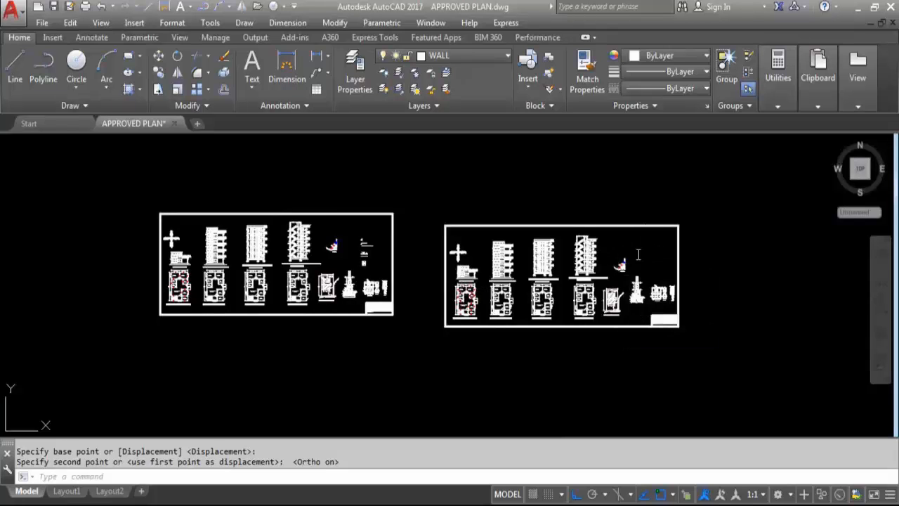
Step: Add a linear dimension along the new frame's top edge from corner to corner
{"action": "scroll", "coordinate": [656, 253], "scroll_direction": "up", "scroll_amount": 2}
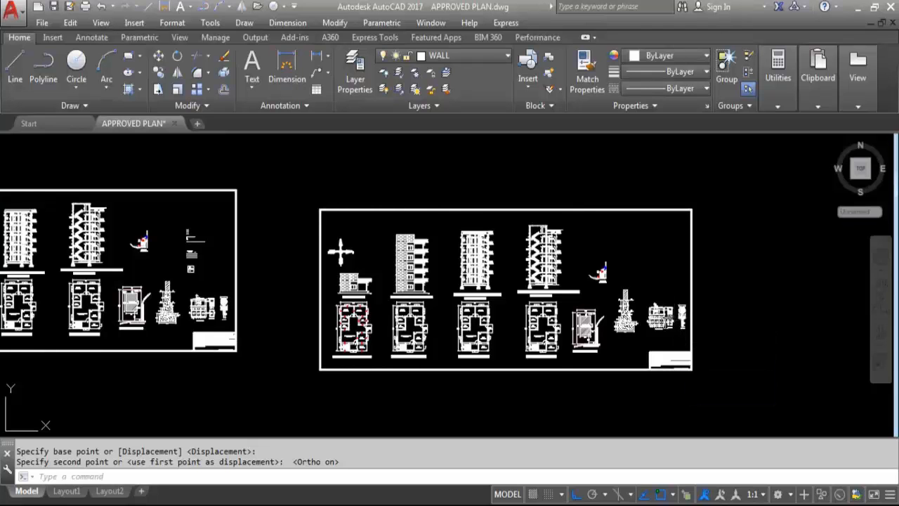
{"action": "scroll", "coordinate": [499, 316], "scroll_direction": "up", "scroll_amount": 2}
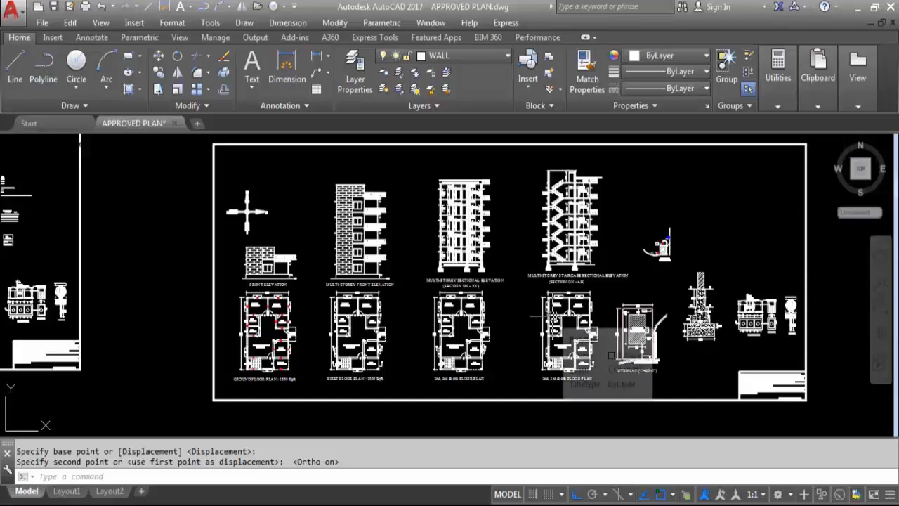
{"action": "scroll", "coordinate": [412, 301], "scroll_direction": "down", "scroll_amount": 2}
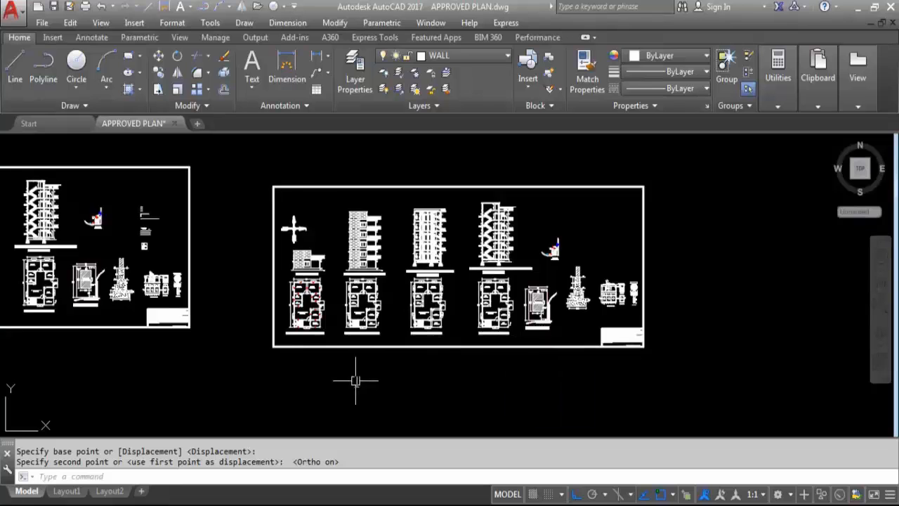
{"action": "scroll", "coordinate": [357, 377], "scroll_direction": "down", "scroll_amount": 2}
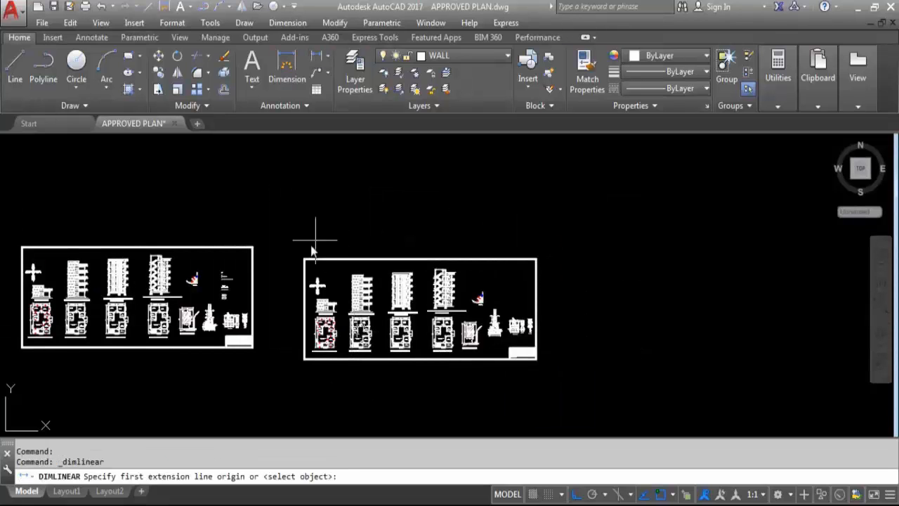
{"action": "left_click", "coordinate": [305, 260]}
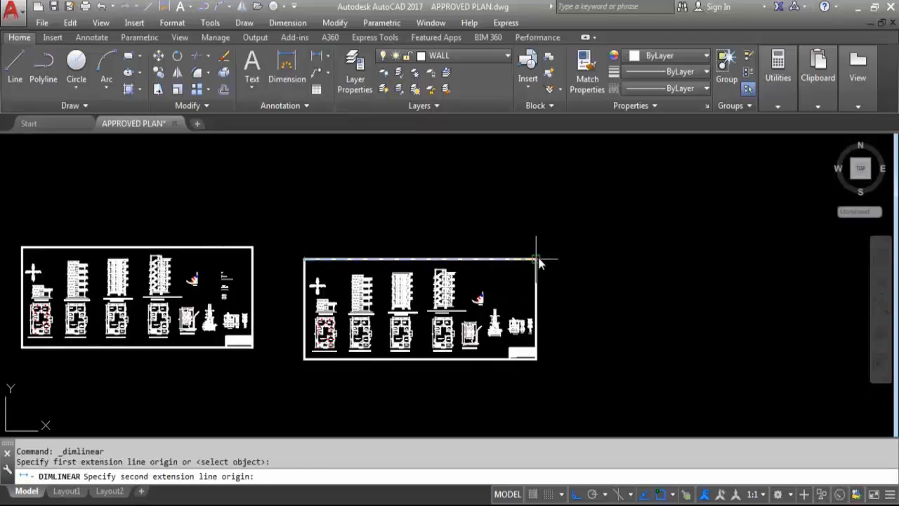
{"action": "left_click", "coordinate": [536, 259]}
{"action": "left_click", "coordinate": [527, 249]}
{"action": "scroll", "coordinate": [372, 241], "scroll_direction": "up", "scroll_amount": 6}
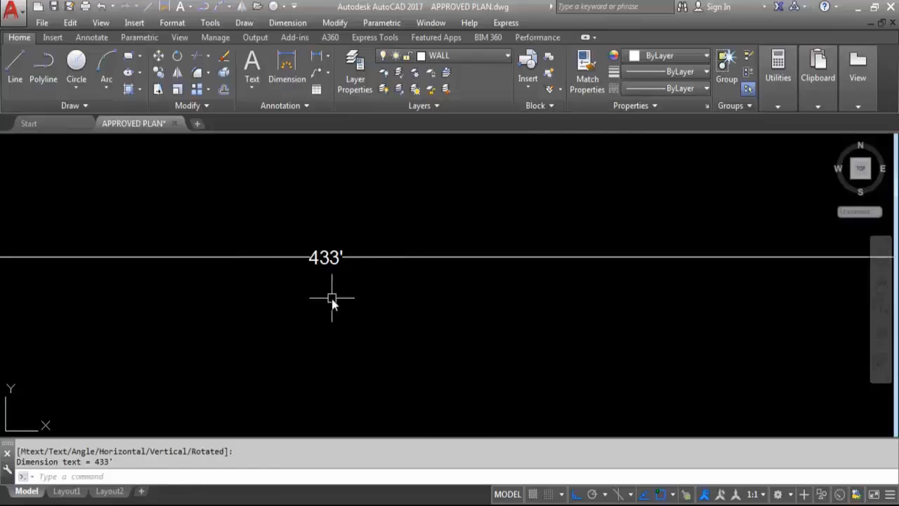
Step: Add a vertical linear dimension along the new frame's left edge, from the top corner to the bottom corner, placed outside the frame
{"action": "scroll", "coordinate": [488, 253], "scroll_direction": "down", "scroll_amount": 6}
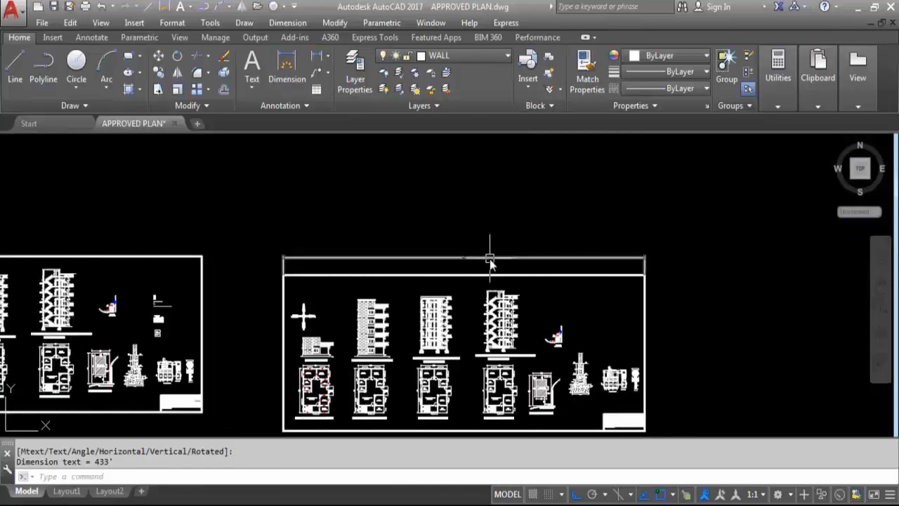
{"action": "key", "text": "Return"}
{"action": "scroll", "coordinate": [285, 285], "scroll_direction": "up", "scroll_amount": 6}
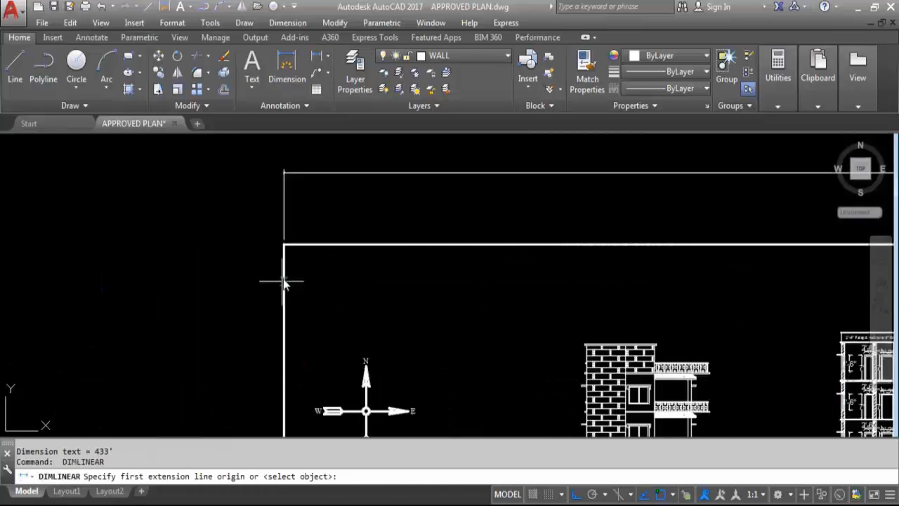
{"action": "left_click", "coordinate": [285, 246]}
{"action": "scroll", "coordinate": [313, 239], "scroll_direction": "down", "scroll_amount": 6}
{"action": "left_click", "coordinate": [304, 362]}
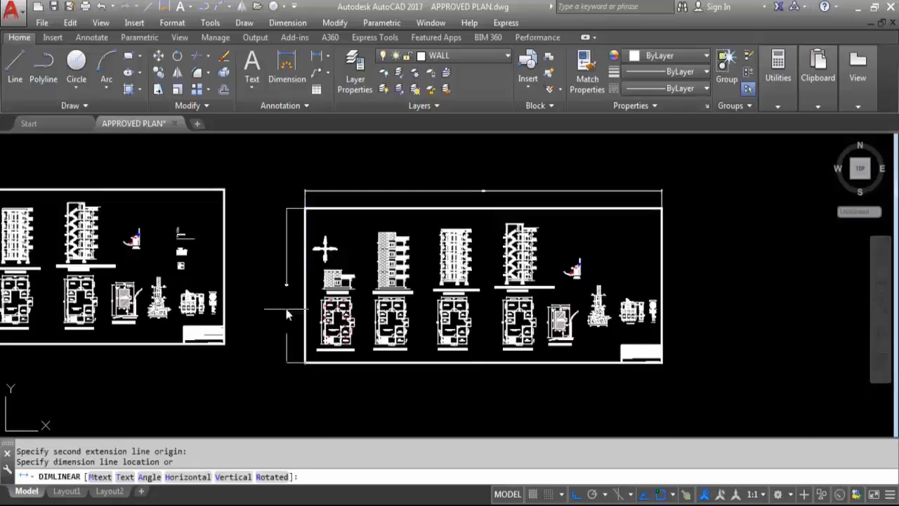
{"action": "left_click", "coordinate": [288, 308]}
{"action": "scroll", "coordinate": [307, 295], "scroll_direction": "up", "scroll_amount": 5}
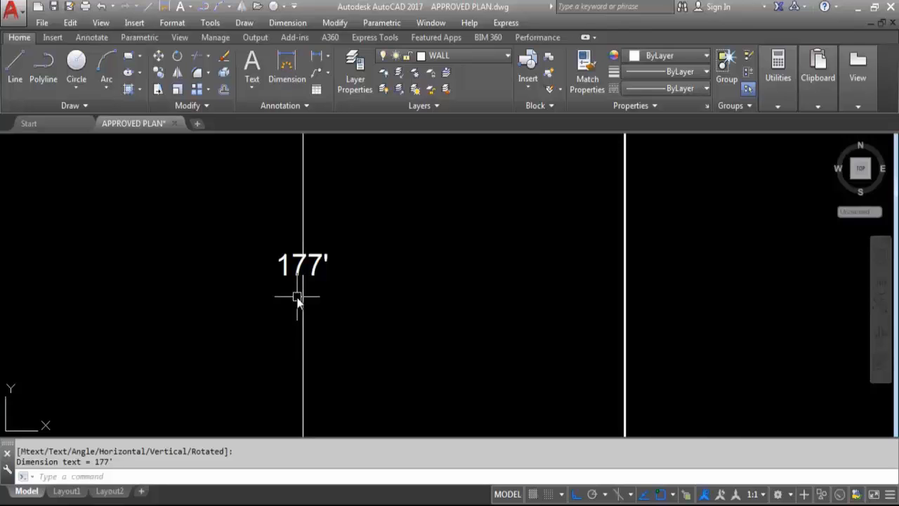
Step: Examine the paper size table listing A0 to A3 widths and heights in millimeters and inches
{"action": "scroll", "coordinate": [252, 291], "scroll_direction": "down", "scroll_amount": 8}
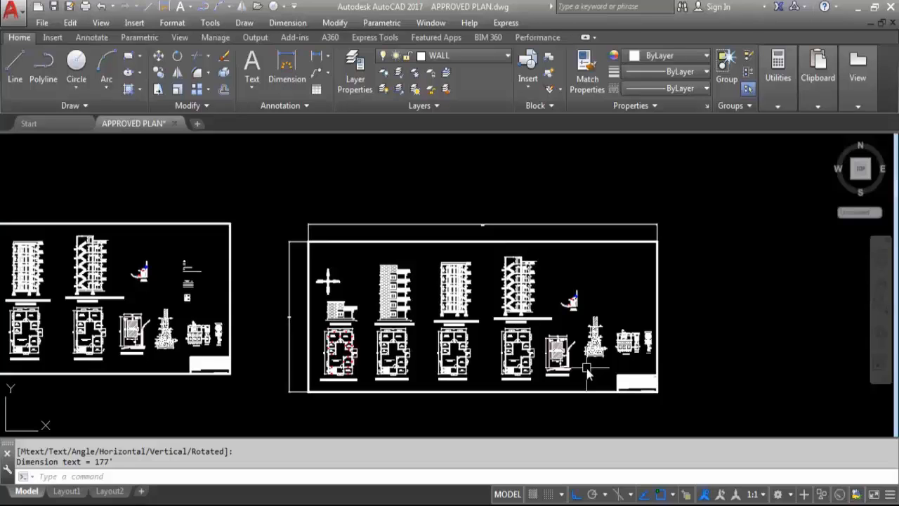
{"action": "scroll", "coordinate": [149, 299], "scroll_direction": "up", "scroll_amount": 4}
{"action": "scroll", "coordinate": [221, 294], "scroll_direction": "up", "scroll_amount": 10}
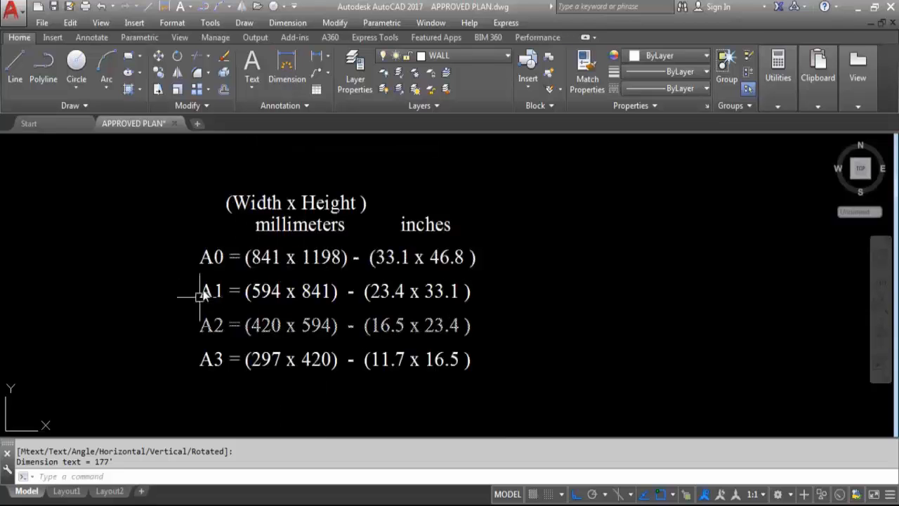
{"action": "scroll", "coordinate": [270, 256], "scroll_direction": "up", "scroll_amount": 2}
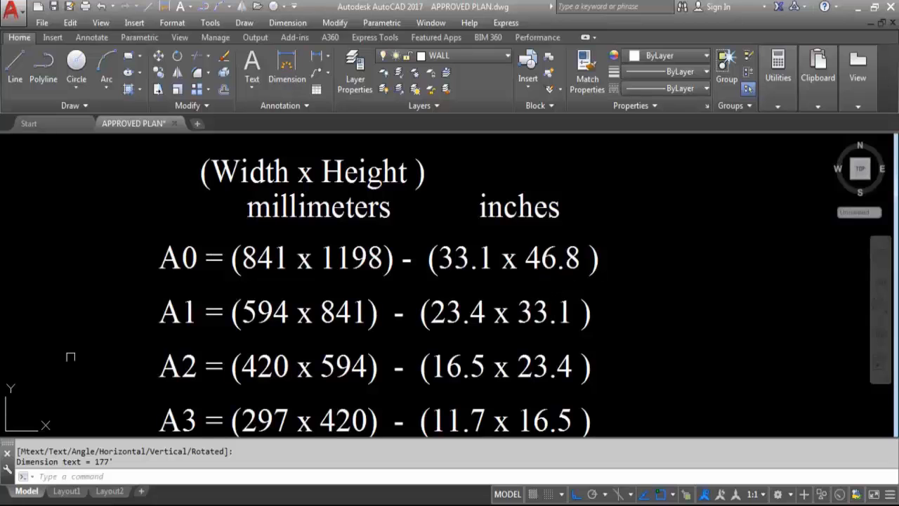
{"action": "scroll", "coordinate": [197, 251], "scroll_direction": "down", "scroll_amount": 2}
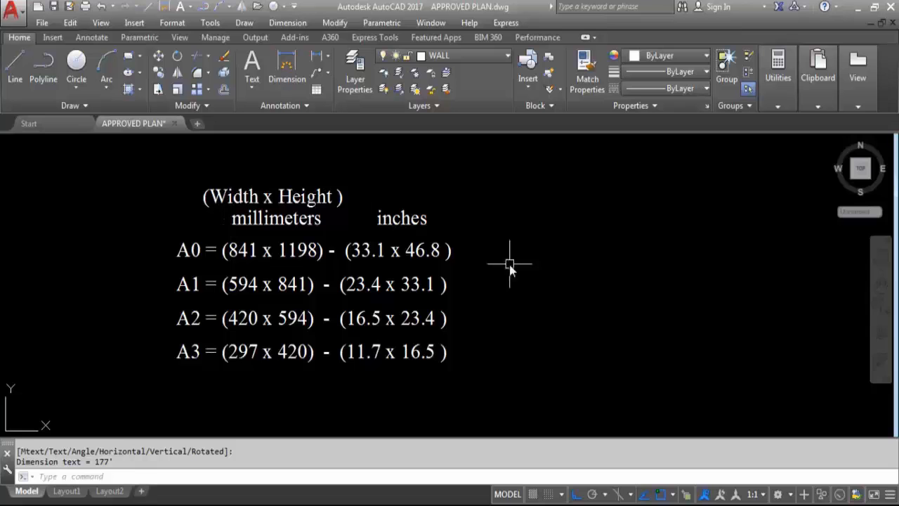
{"action": "mouse_move", "coordinate": [374, 285]}
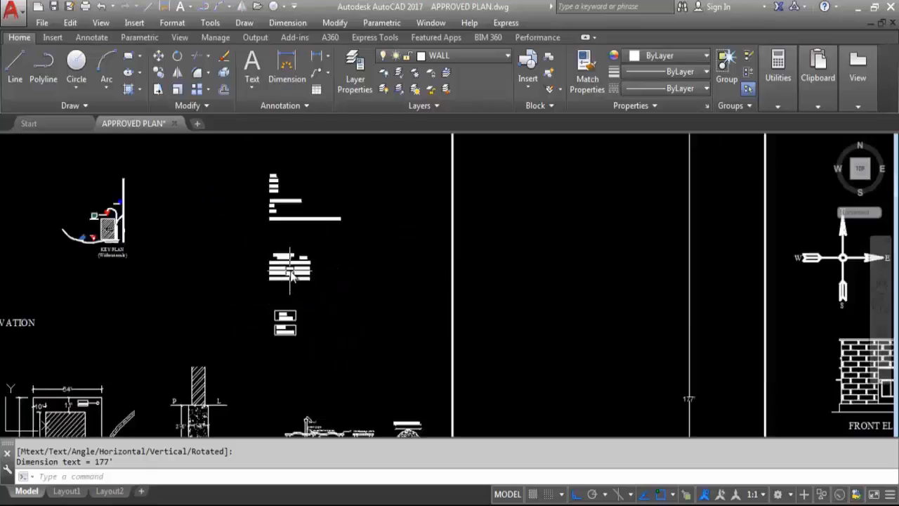
Step: Review the new frame's overall width and height dimensions
{"action": "scroll", "coordinate": [360, 319], "scroll_direction": "down", "scroll_amount": 5}
{"action": "scroll", "coordinate": [636, 253], "scroll_direction": "up", "scroll_amount": 8}
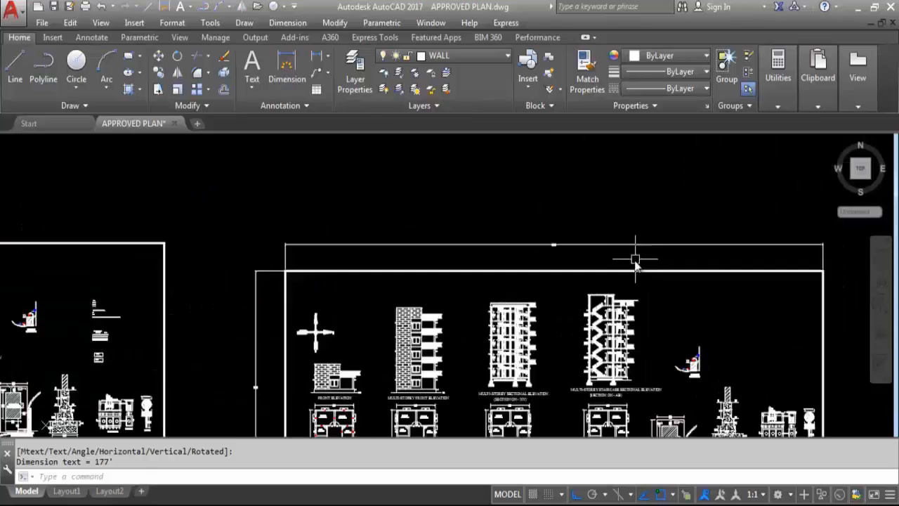
{"action": "scroll", "coordinate": [562, 249], "scroll_direction": "down", "scroll_amount": 6}
{"action": "scroll", "coordinate": [345, 309], "scroll_direction": "up", "scroll_amount": 8}
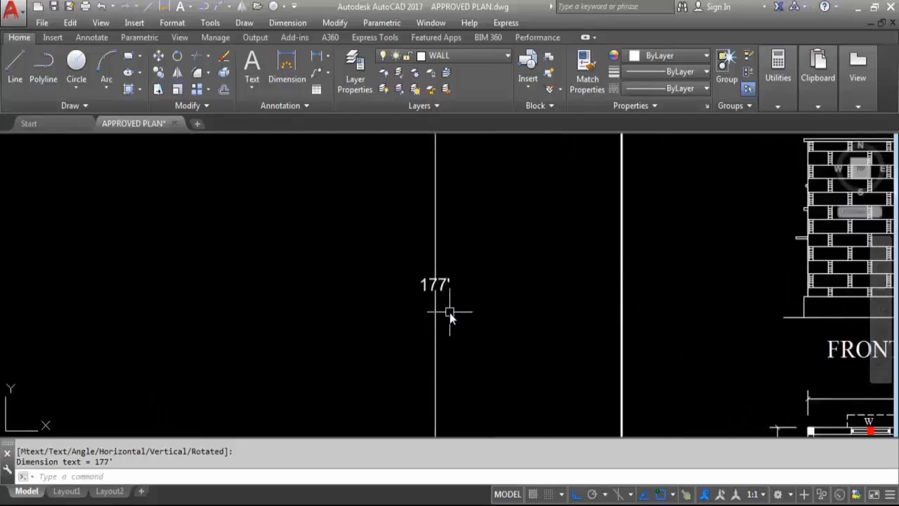
{"action": "scroll", "coordinate": [286, 292], "scroll_direction": "down", "scroll_amount": 5}
{"action": "scroll", "coordinate": [348, 302], "scroll_direction": "down", "scroll_amount": 4}
Step: Compare the 1" = 8' scale calculation with the width dimension above the new frame
{"action": "scroll", "coordinate": [211, 287], "scroll_direction": "up", "scroll_amount": 3}
{"action": "scroll", "coordinate": [397, 274], "scroll_direction": "up", "scroll_amount": 10}
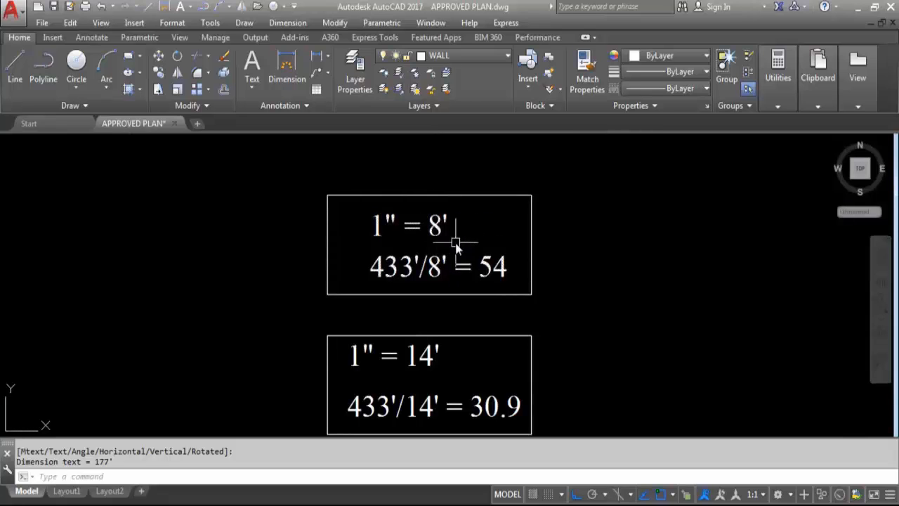
{"action": "scroll", "coordinate": [274, 288], "scroll_direction": "down", "scroll_amount": 5}
{"action": "scroll", "coordinate": [422, 253], "scroll_direction": "down", "scroll_amount": 3}
{"action": "scroll", "coordinate": [471, 239], "scroll_direction": "up", "scroll_amount": 10}
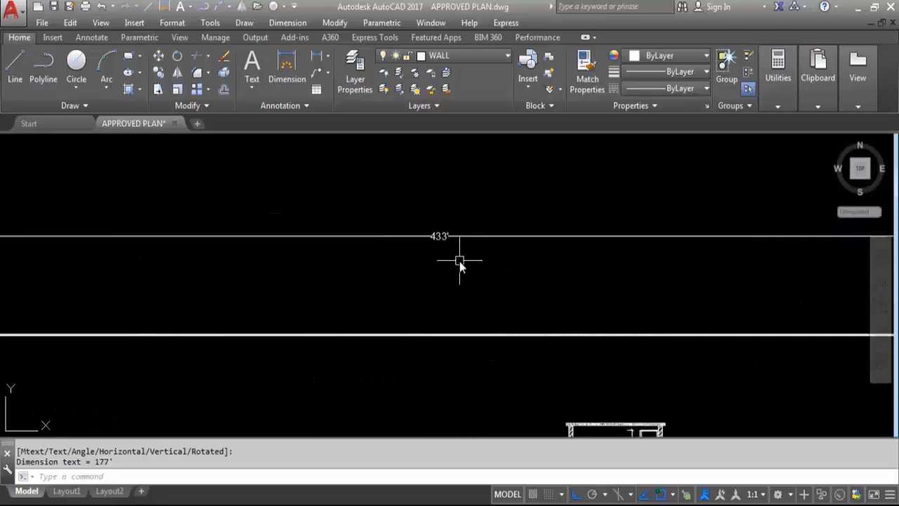
{"action": "scroll", "coordinate": [460, 263], "scroll_direction": "down", "scroll_amount": 8}
{"action": "scroll", "coordinate": [457, 277], "scroll_direction": "up", "scroll_amount": 2}
{"action": "scroll", "coordinate": [425, 302], "scroll_direction": "up", "scroll_amount": 10}
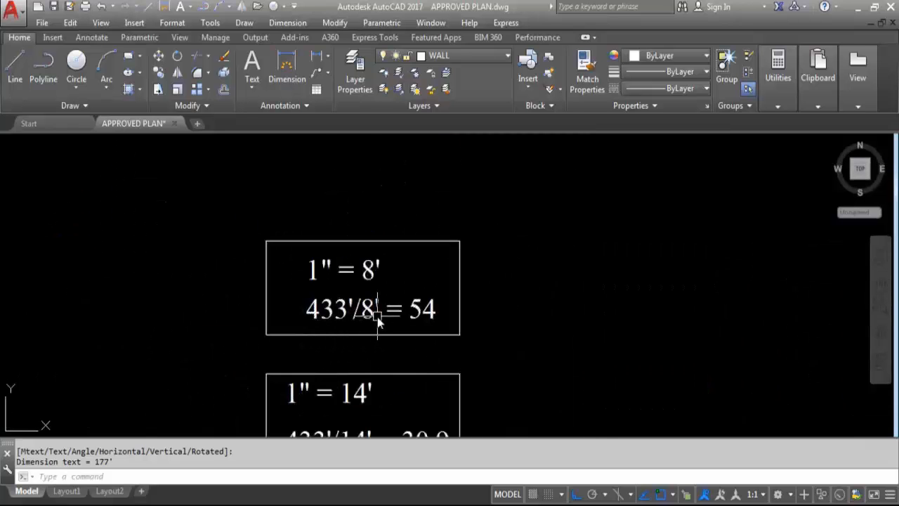
{"action": "scroll", "coordinate": [327, 324], "scroll_direction": "down", "scroll_amount": 8}
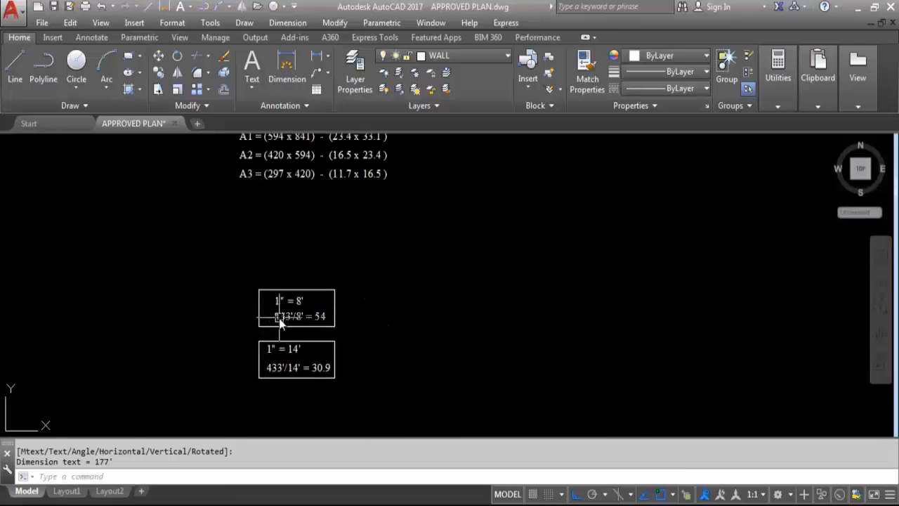
{"action": "scroll", "coordinate": [662, 237], "scroll_direction": "up", "scroll_amount": 2}
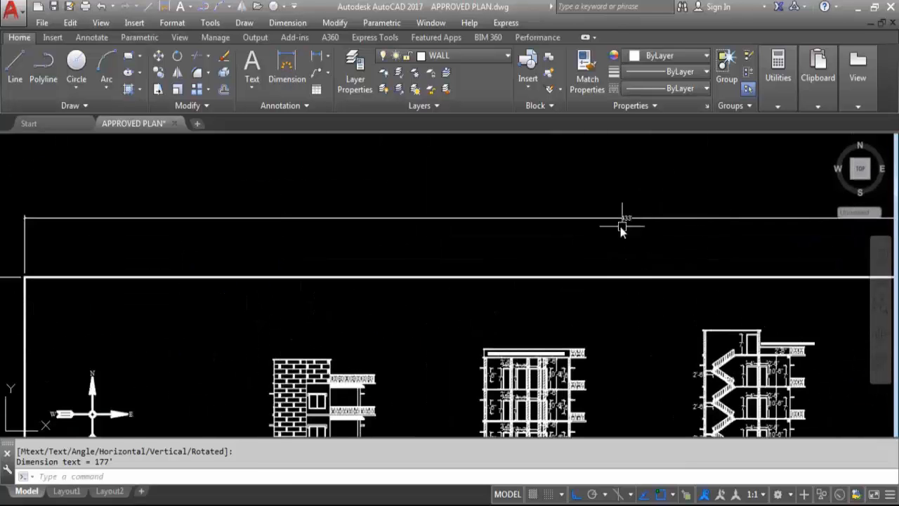
{"action": "scroll", "coordinate": [738, 250], "scroll_direction": "down", "scroll_amount": 4}
{"action": "scroll", "coordinate": [737, 249], "scroll_direction": "down", "scroll_amount": 3}
Step: Check the 1" = 8' calculation's result against the A0 sheet size in inches in the paper size table
{"action": "scroll", "coordinate": [585, 287], "scroll_direction": "up", "scroll_amount": 10}
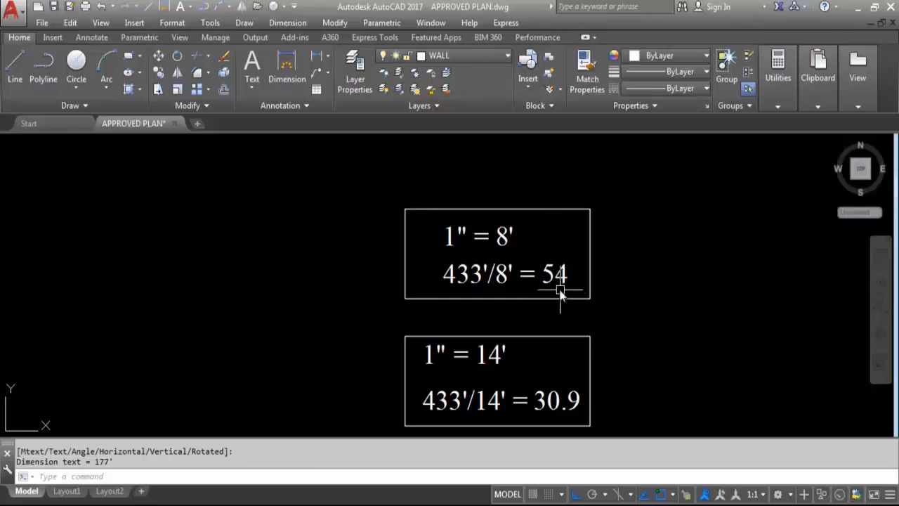
{"action": "scroll", "coordinate": [531, 305], "scroll_direction": "down", "scroll_amount": 5}
{"action": "scroll", "coordinate": [532, 229], "scroll_direction": "up", "scroll_amount": 3}
{"action": "scroll", "coordinate": [532, 229], "scroll_direction": "up", "scroll_amount": 3}
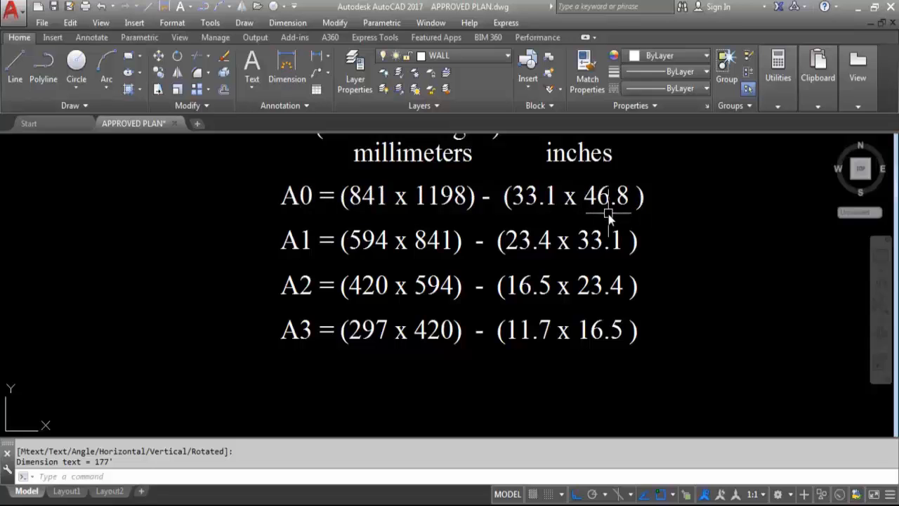
{"action": "scroll", "coordinate": [436, 197], "scroll_direction": "down", "scroll_amount": 3}
{"action": "scroll", "coordinate": [443, 321], "scroll_direction": "up", "scroll_amount": 4}
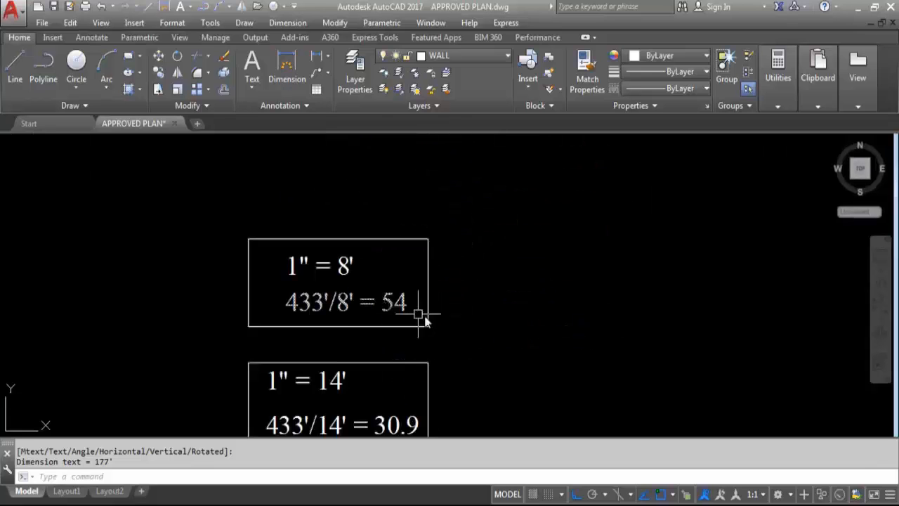